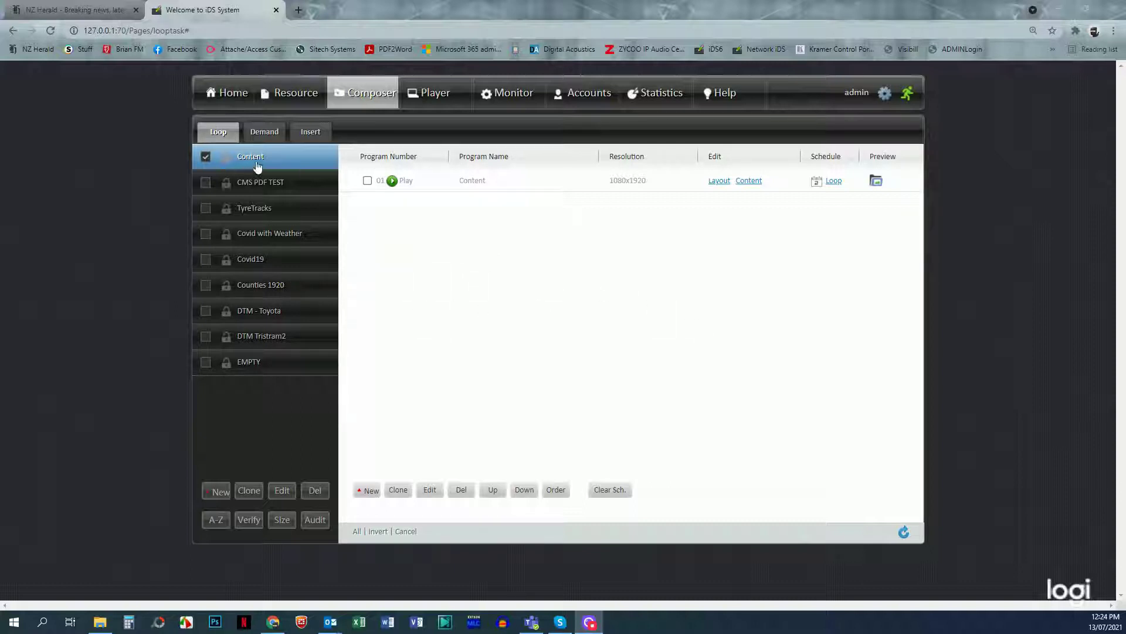
Open the layout editor for the Content loop program
click(265, 133)
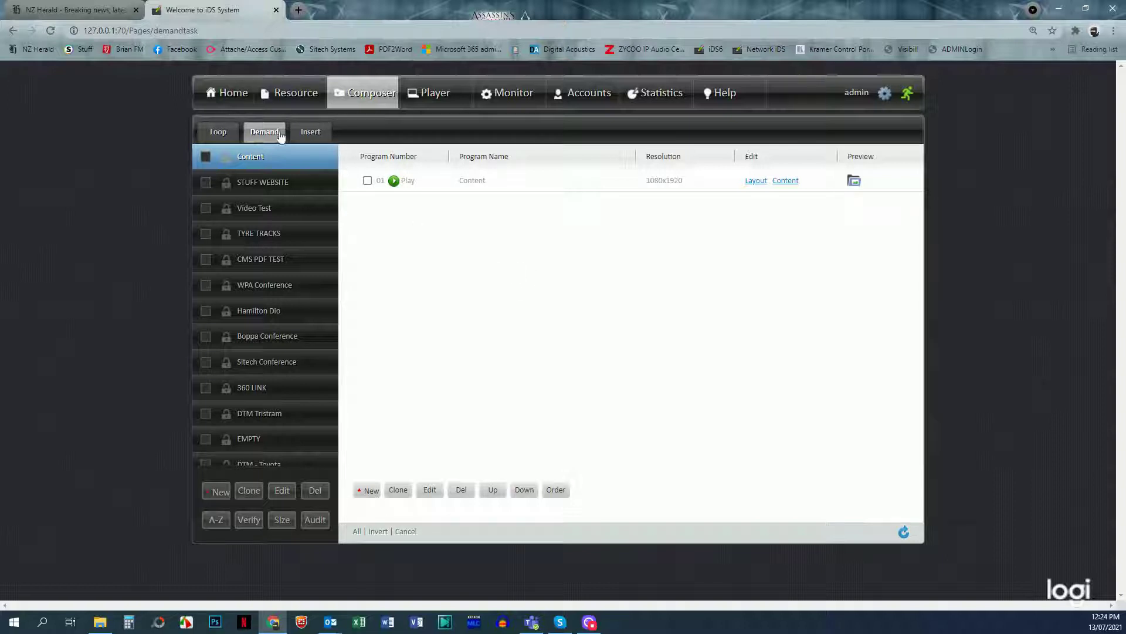
click(217, 134)
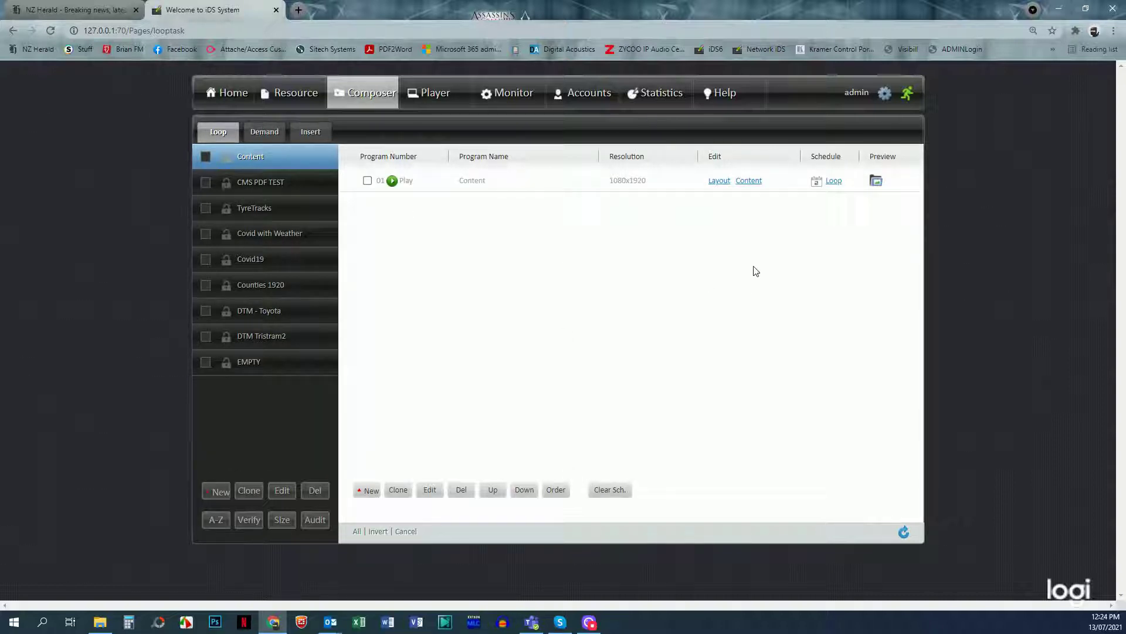
click(712, 182)
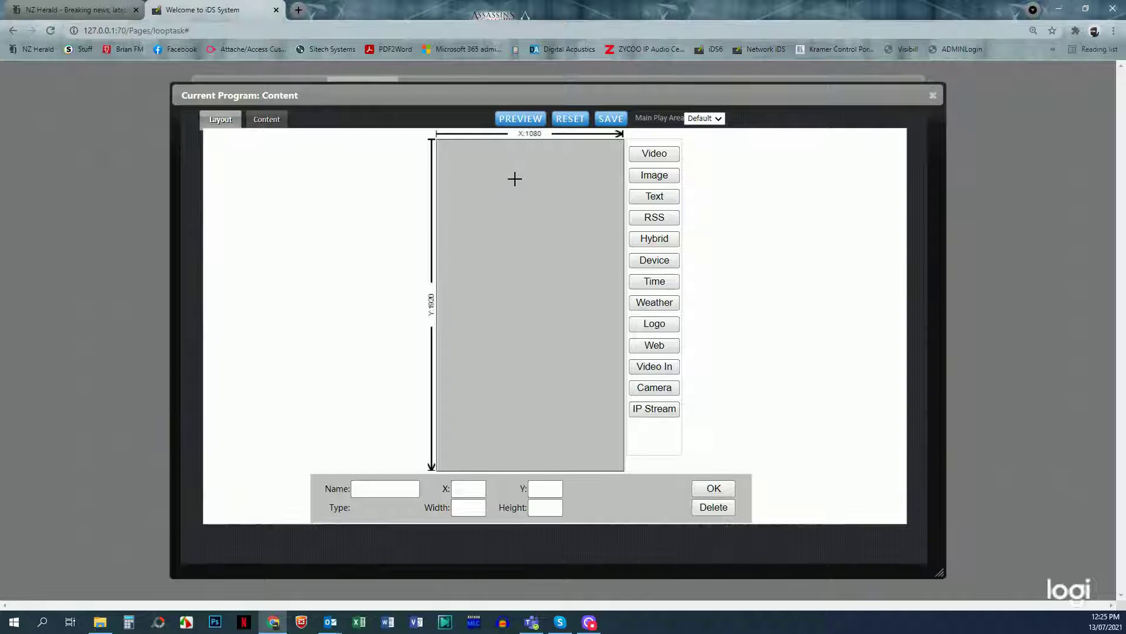
Draw Video and Image regions, placing Video at 0,0 and Image beside it
drag(469, 175, 540, 230)
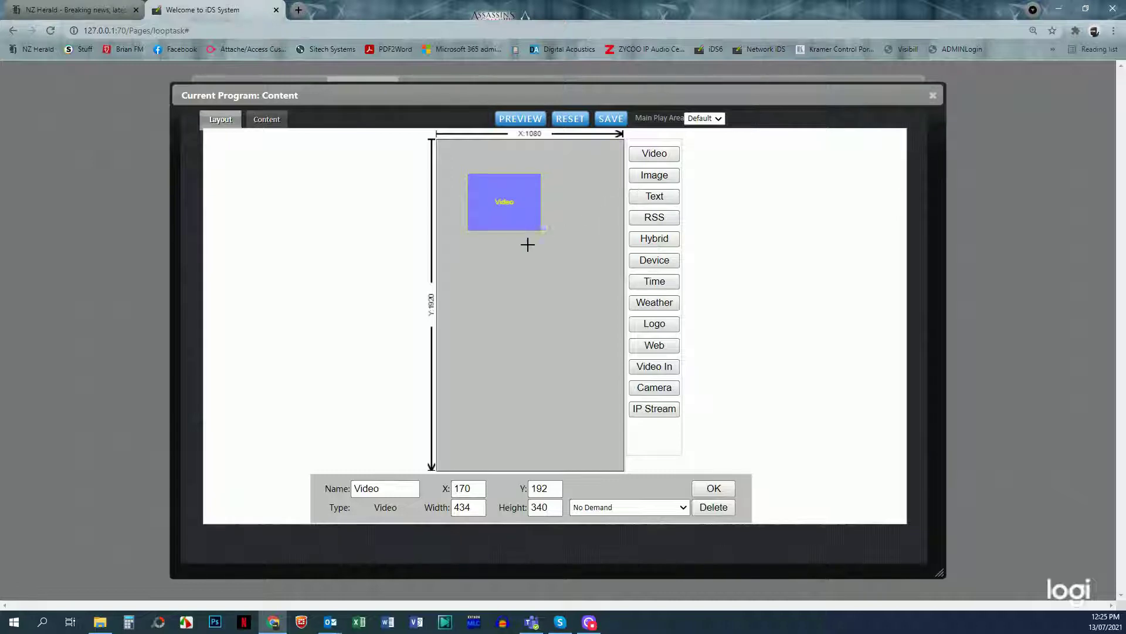
drag(524, 245, 592, 282)
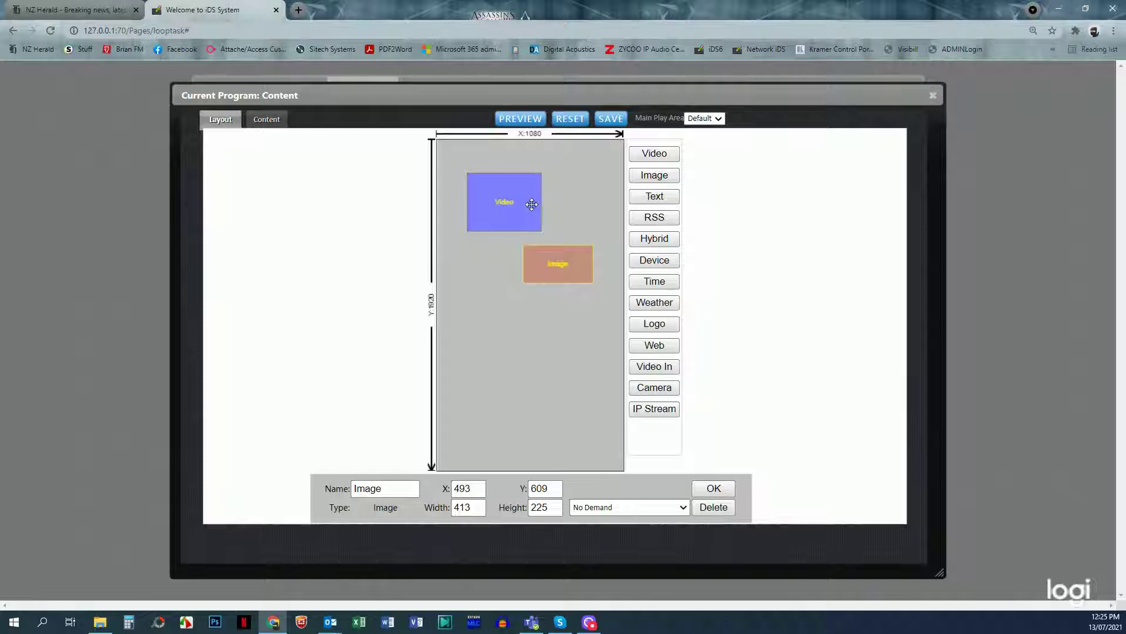
drag(519, 210, 490, 177)
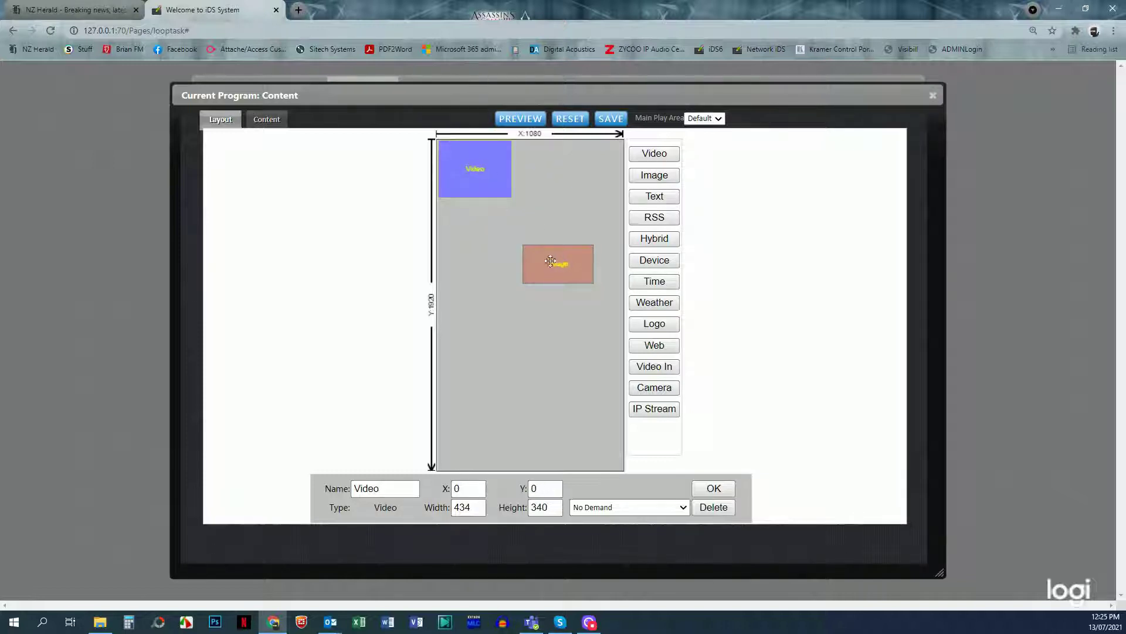
drag(557, 257, 545, 141)
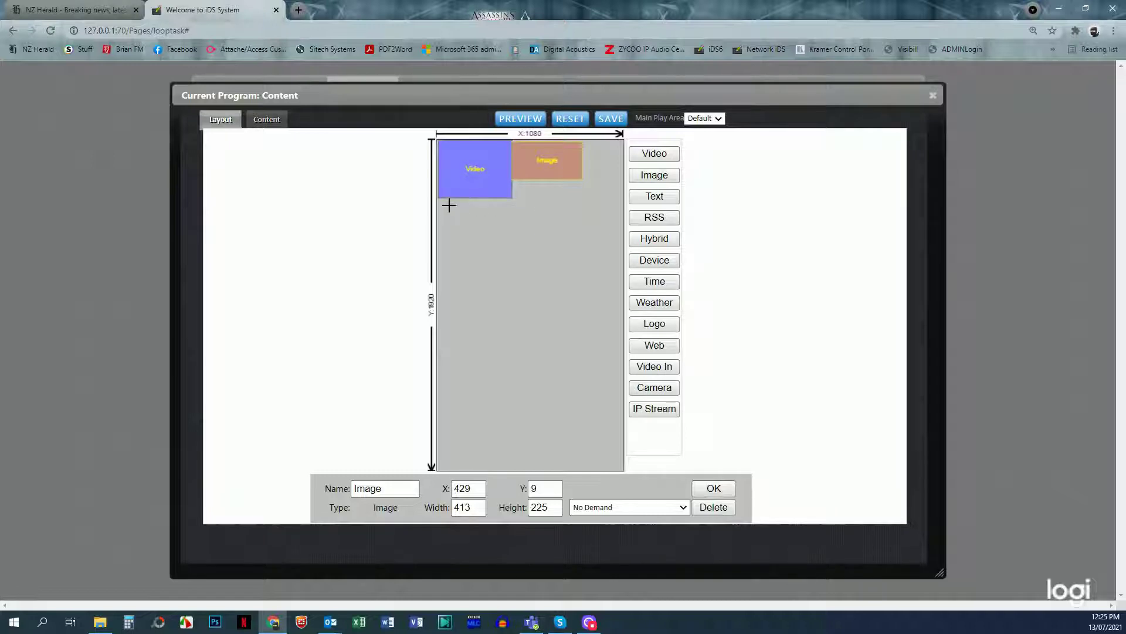
Draw Text, RSS and Hybrid regions stacked below the Video region
drag(449, 205, 586, 225)
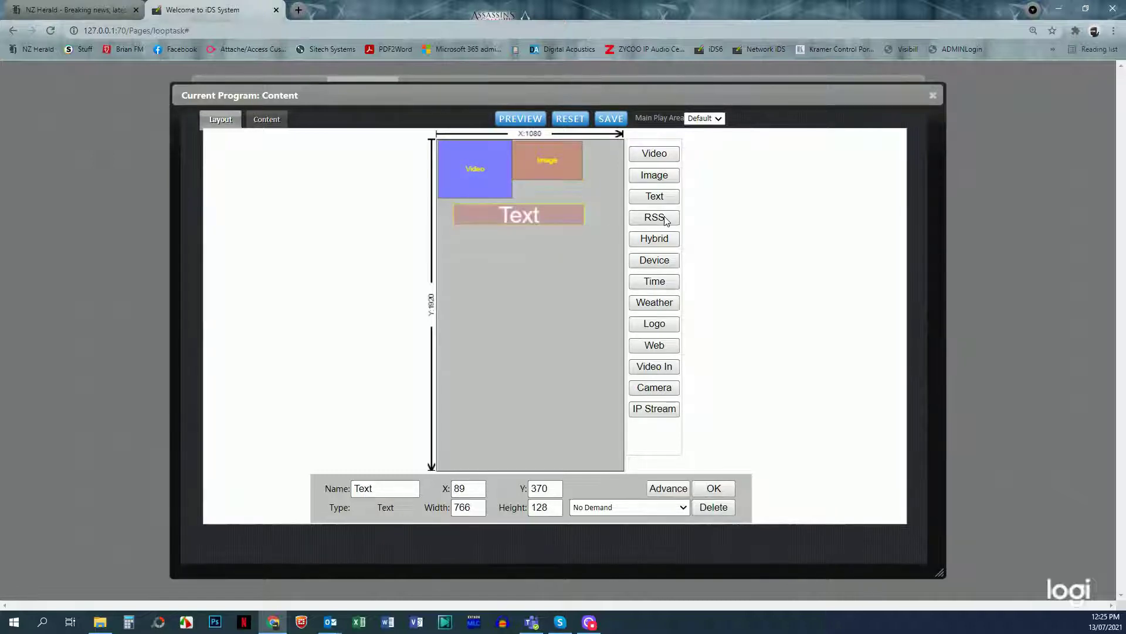
drag(457, 234, 593, 258)
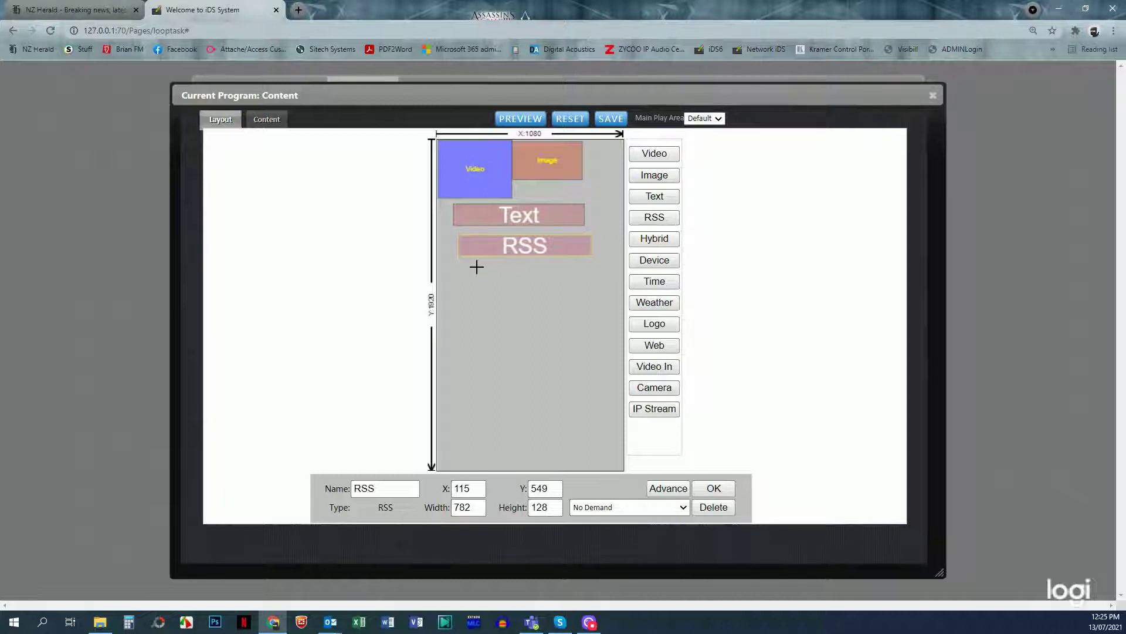
drag(457, 267, 588, 293)
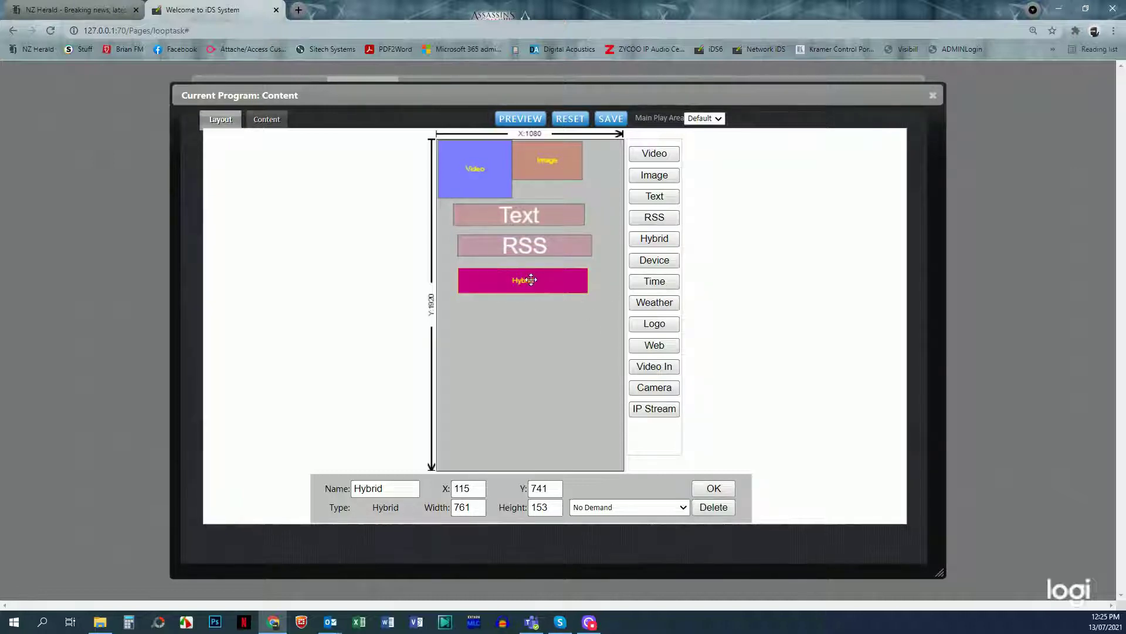
Add a 13/07/2021-format date element below the Hybrid region
click(662, 284)
mouse_move(590, 294)
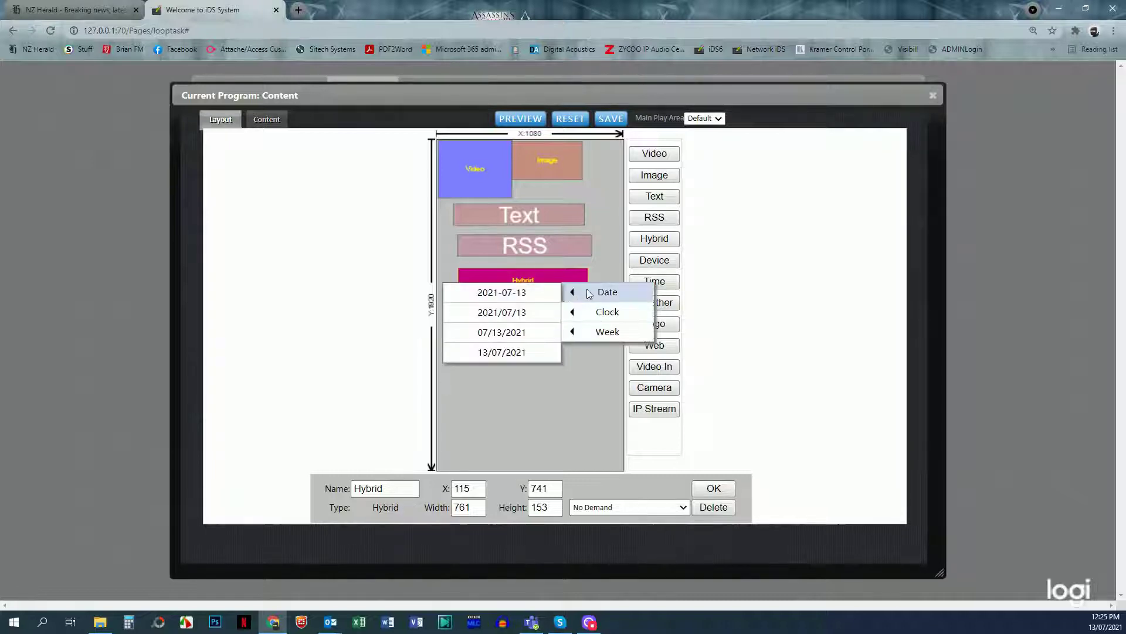
mouse_move(611, 335)
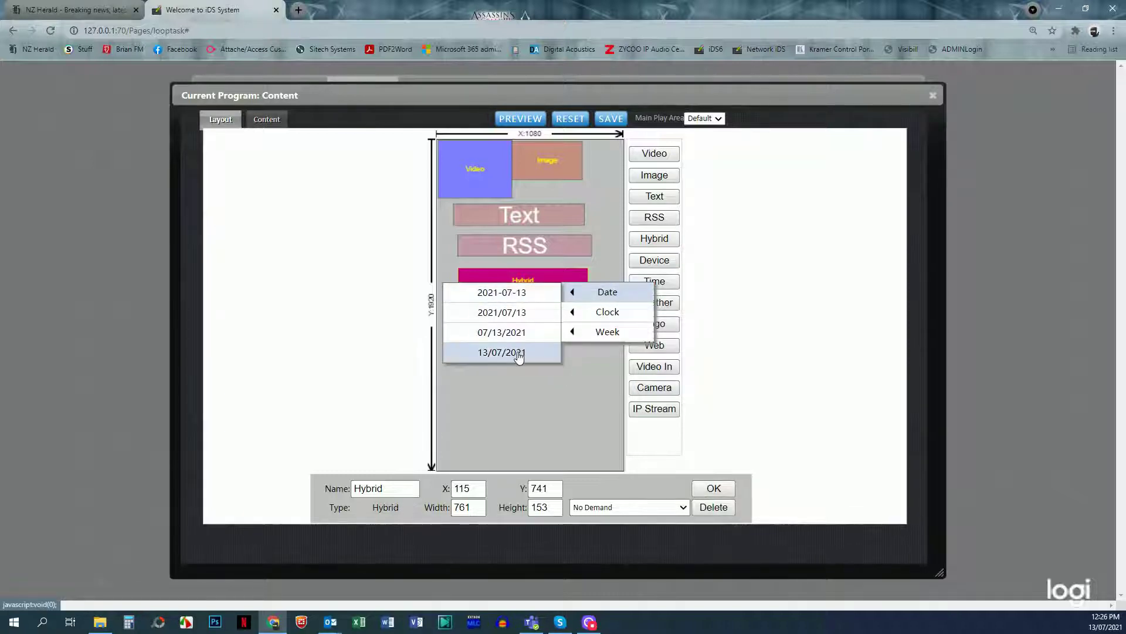
click(519, 353)
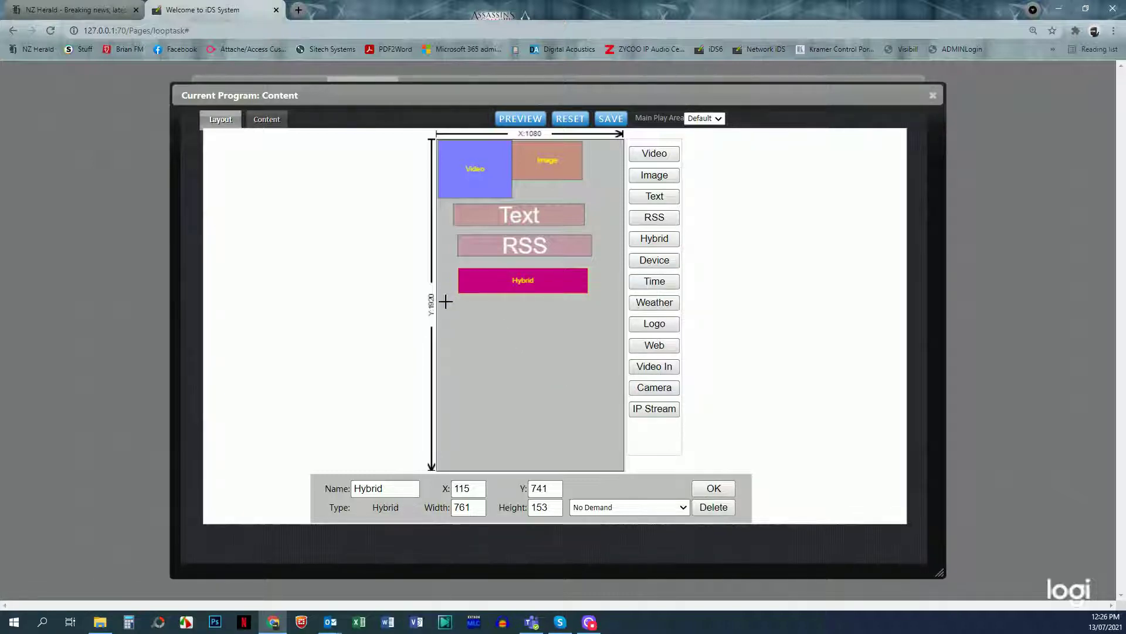
drag(446, 301, 510, 331)
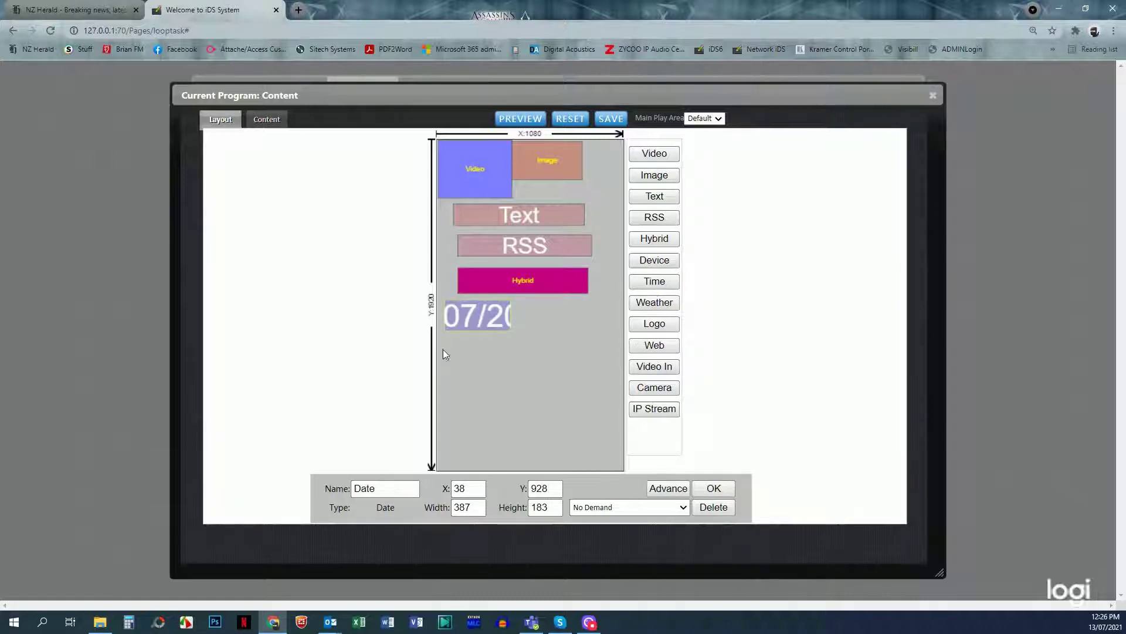
Add a 12:24 clock and a Tue weekday element to the right of the date
click(654, 282)
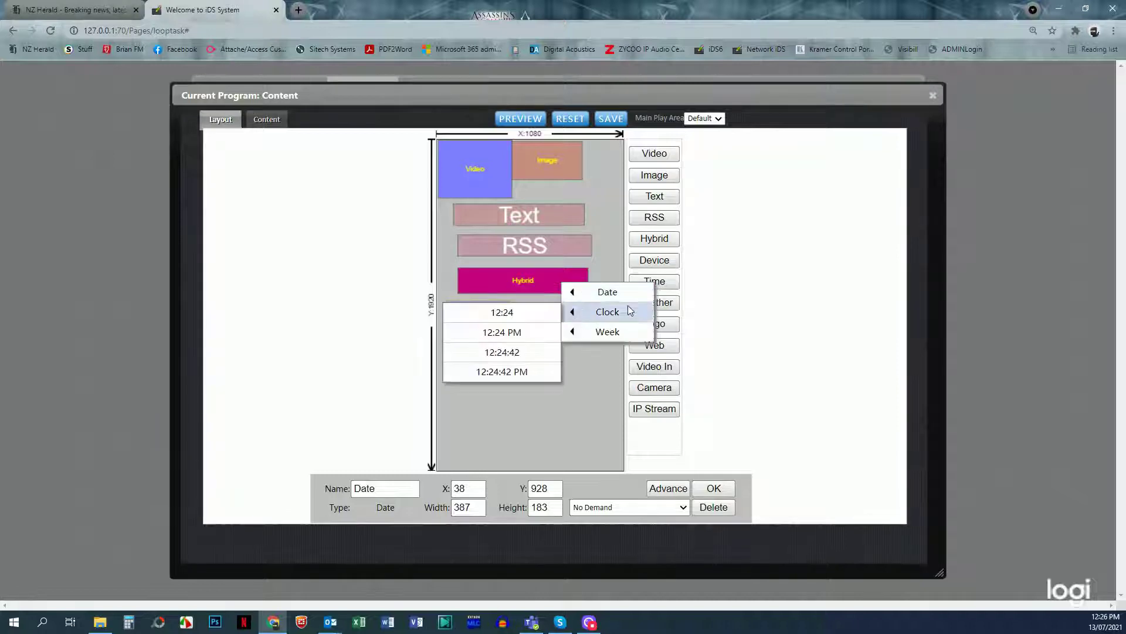
click(509, 317)
drag(521, 306, 570, 325)
click(651, 284)
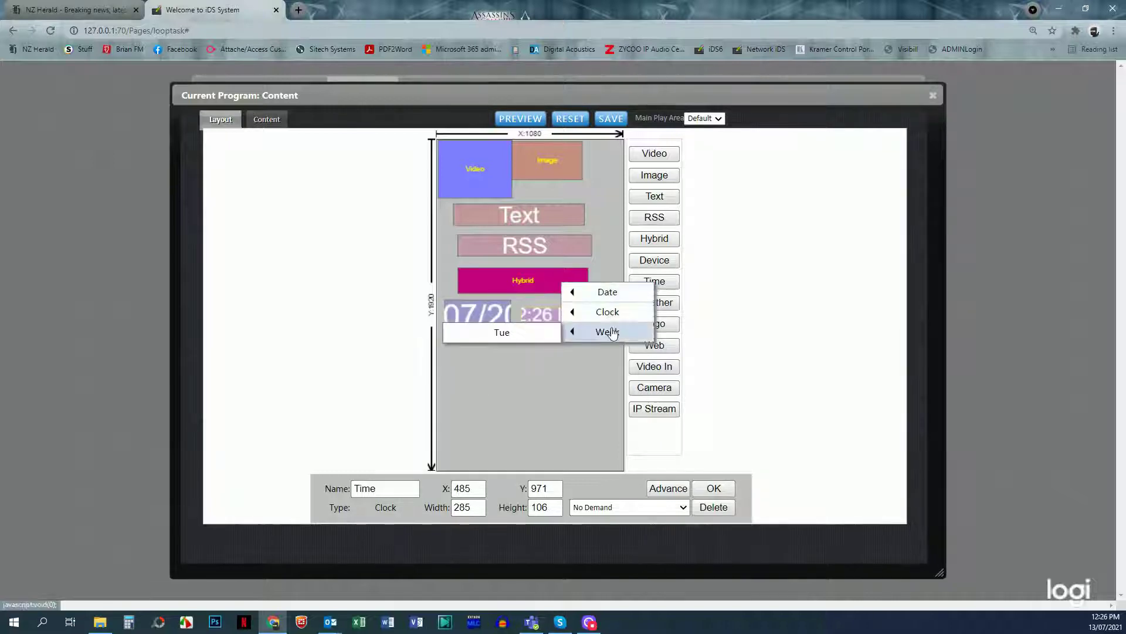
click(503, 332)
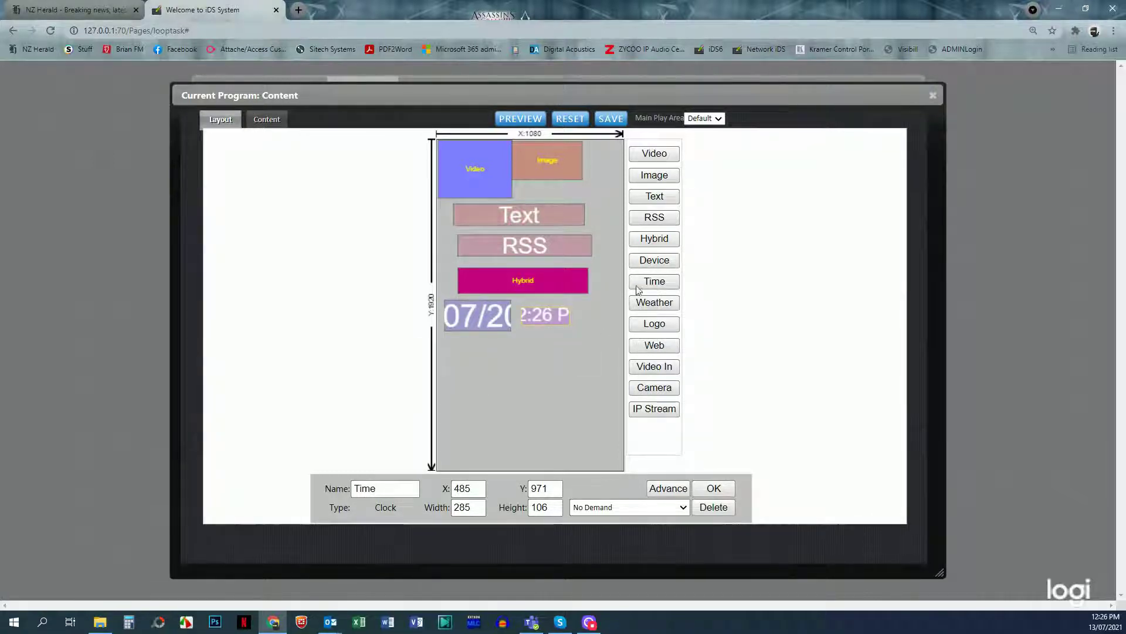
click(655, 282)
mouse_move(628, 329)
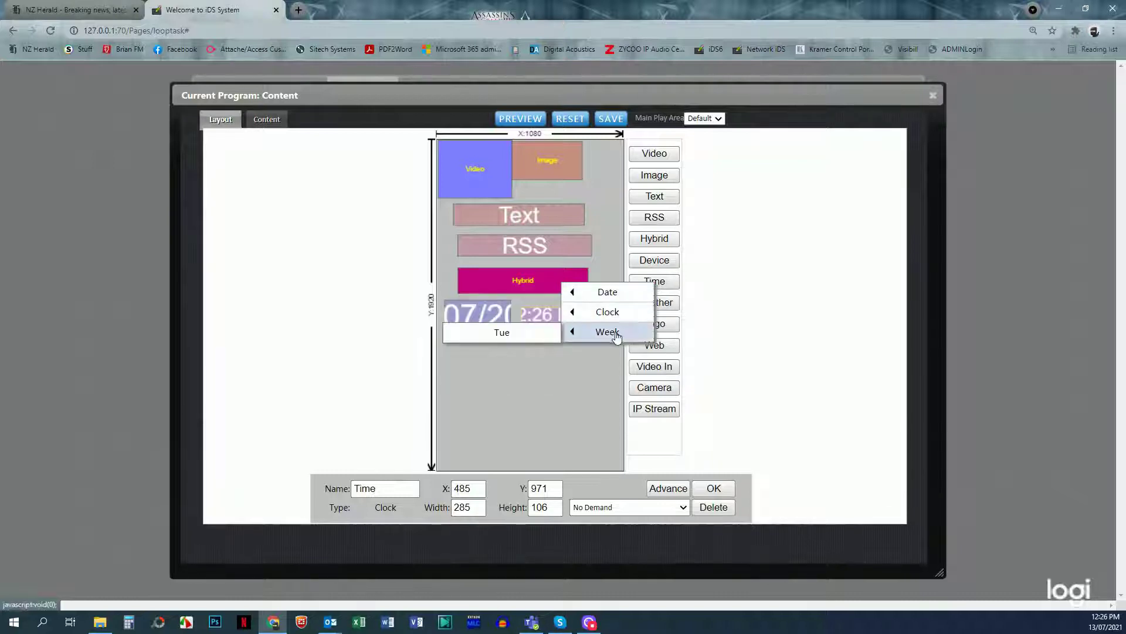
click(515, 331)
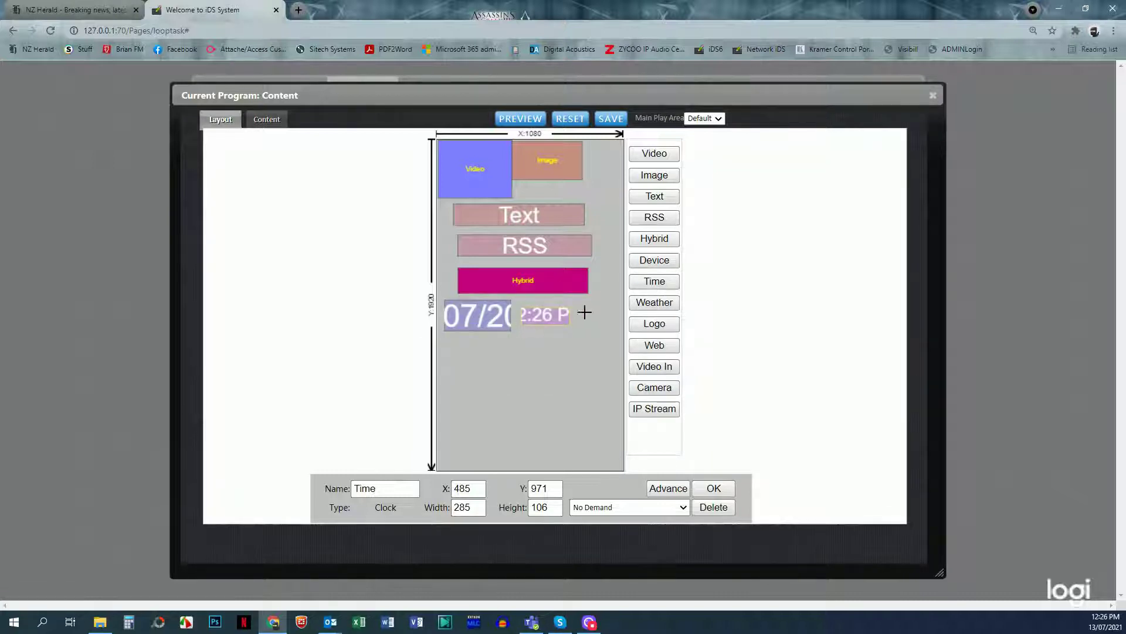
drag(580, 306, 615, 324)
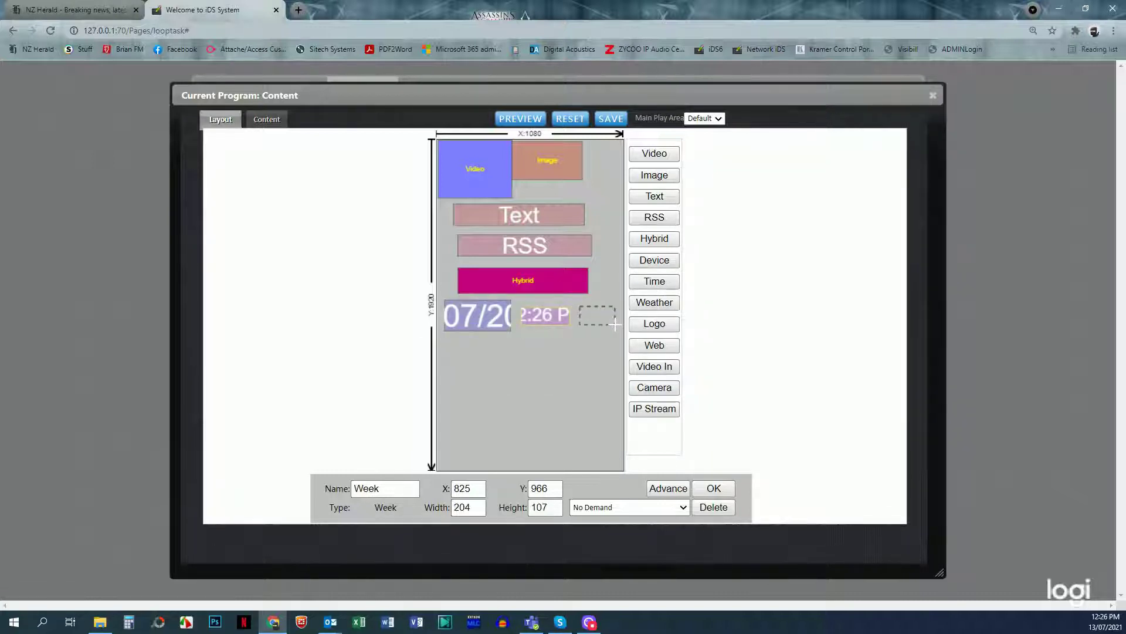
Add a Weather Text box below the date and set its height to 85
click(658, 304)
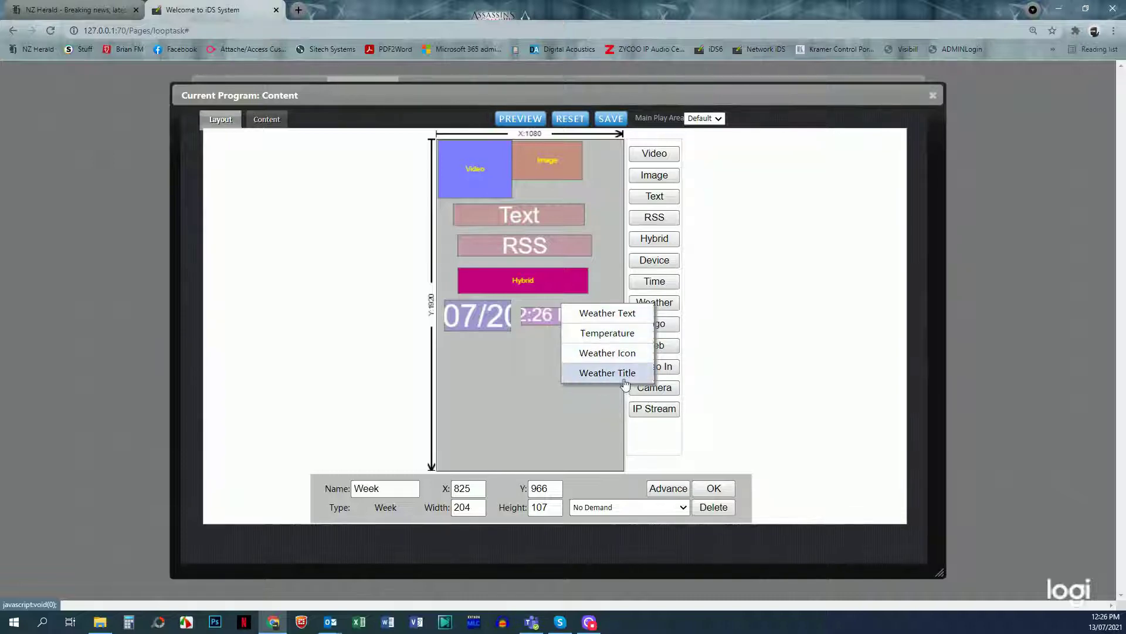
click(604, 315)
drag(455, 335, 499, 339)
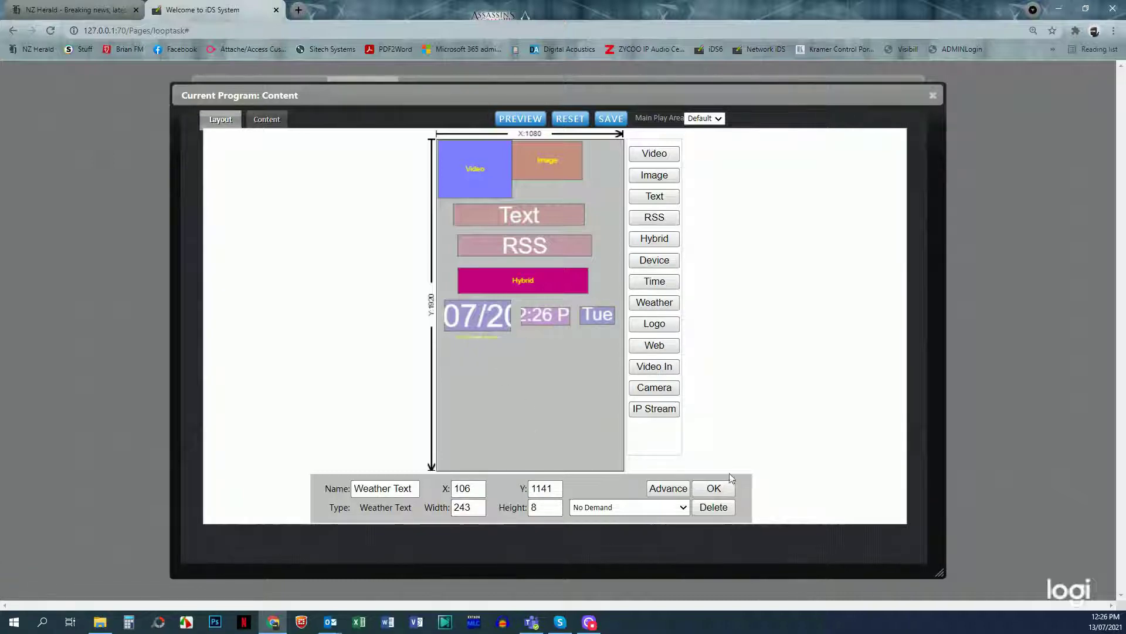
drag(483, 337, 478, 345)
click(540, 500)
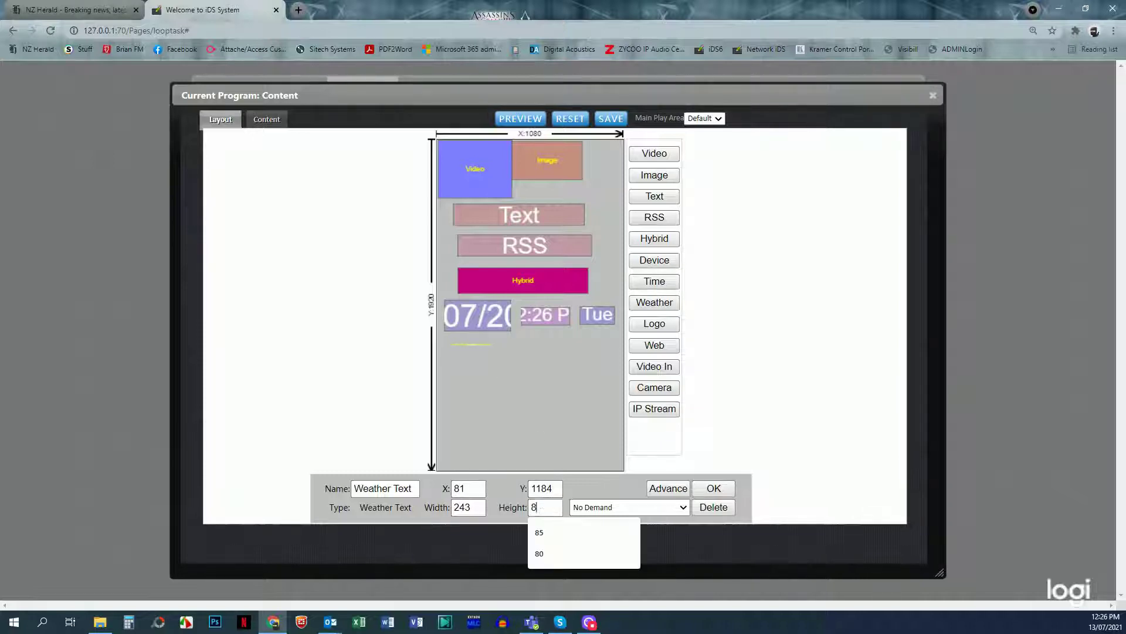
click(554, 531)
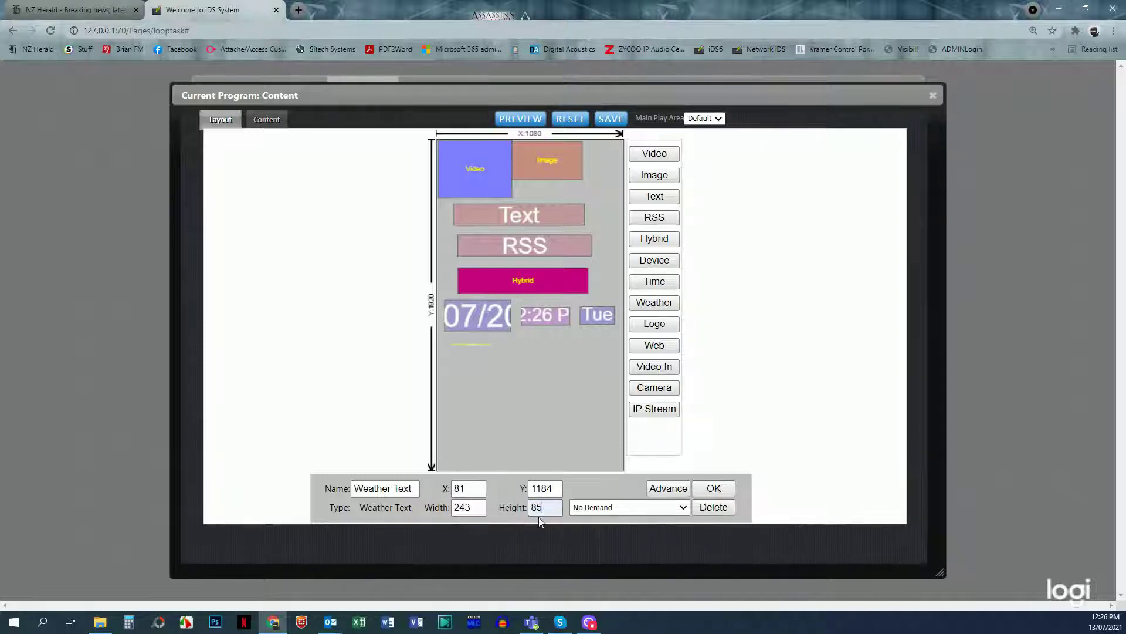
click(714, 487)
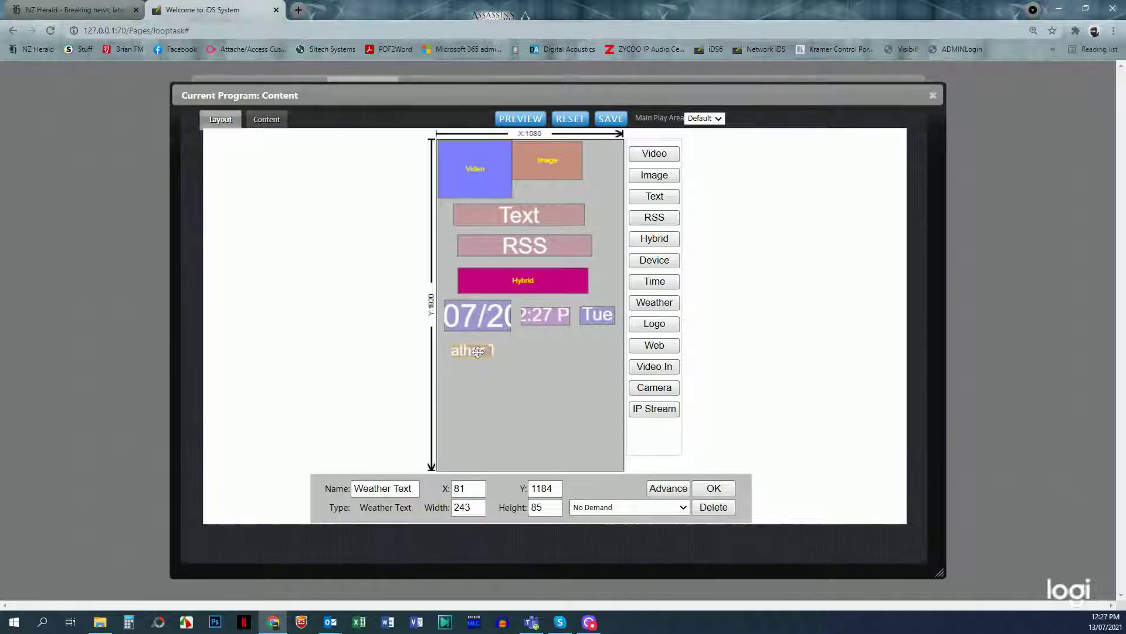
drag(477, 352, 571, 357)
Add Logo and Web regions, then a Video In box below the Web box
click(655, 324)
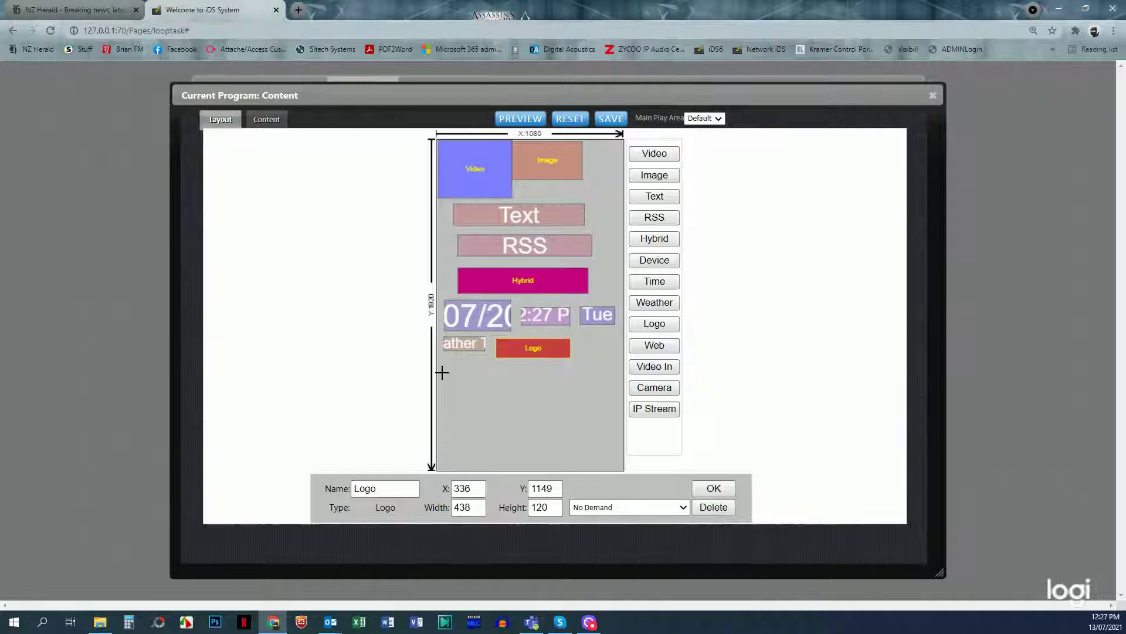
drag(449, 367, 546, 387)
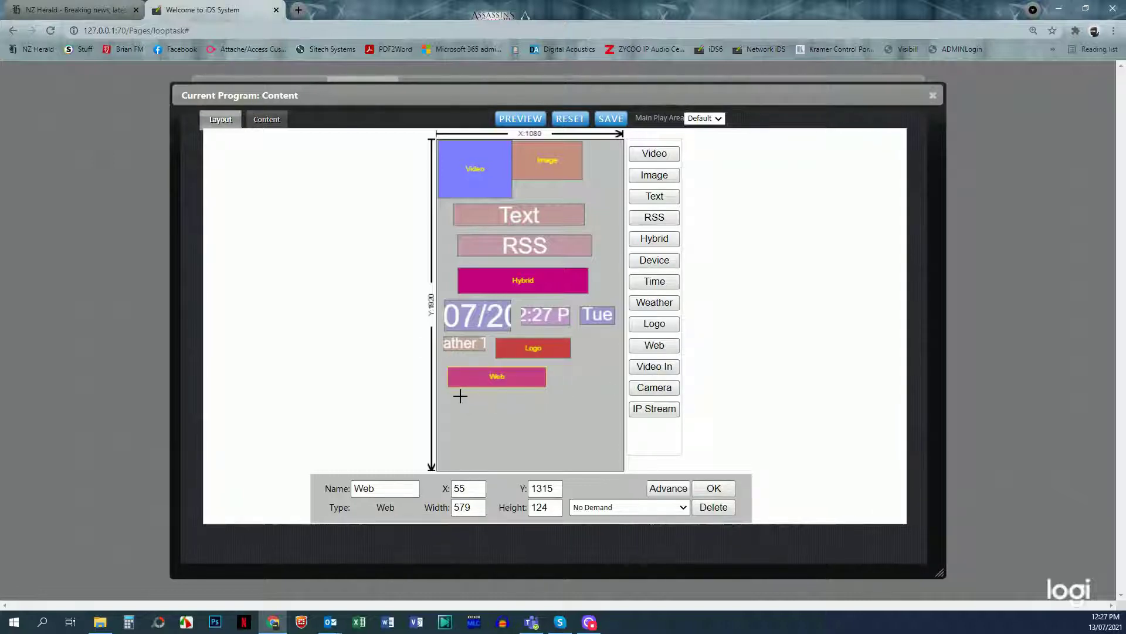
drag(462, 395, 600, 415)
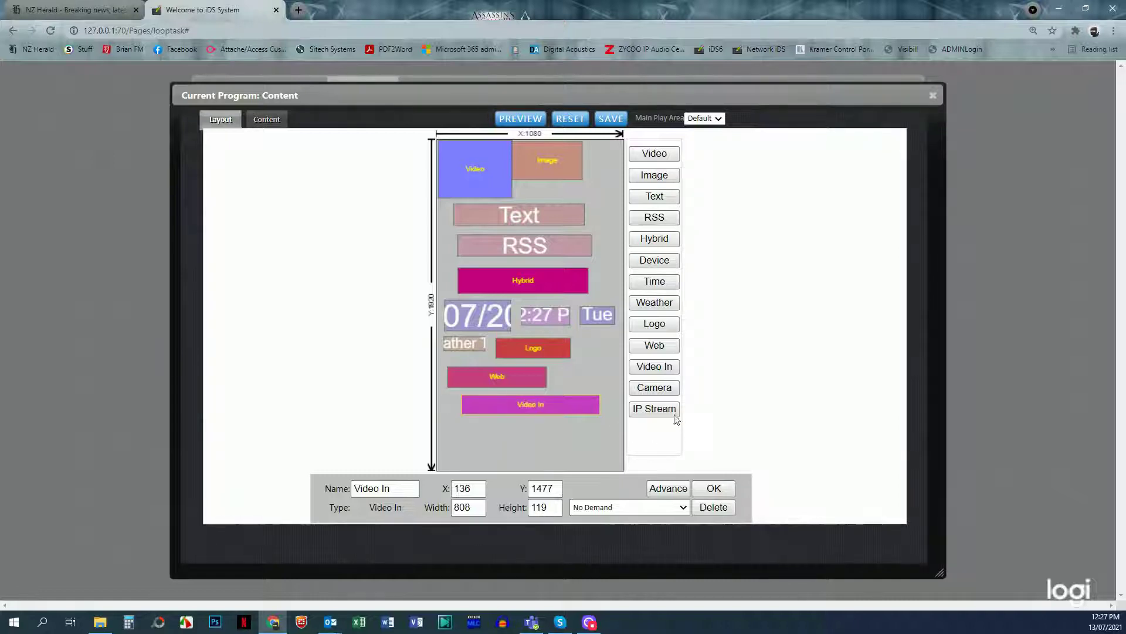
Try a Camera box, accept the one-live-input warning, and draw an IP Stream box below Video In
click(650, 390)
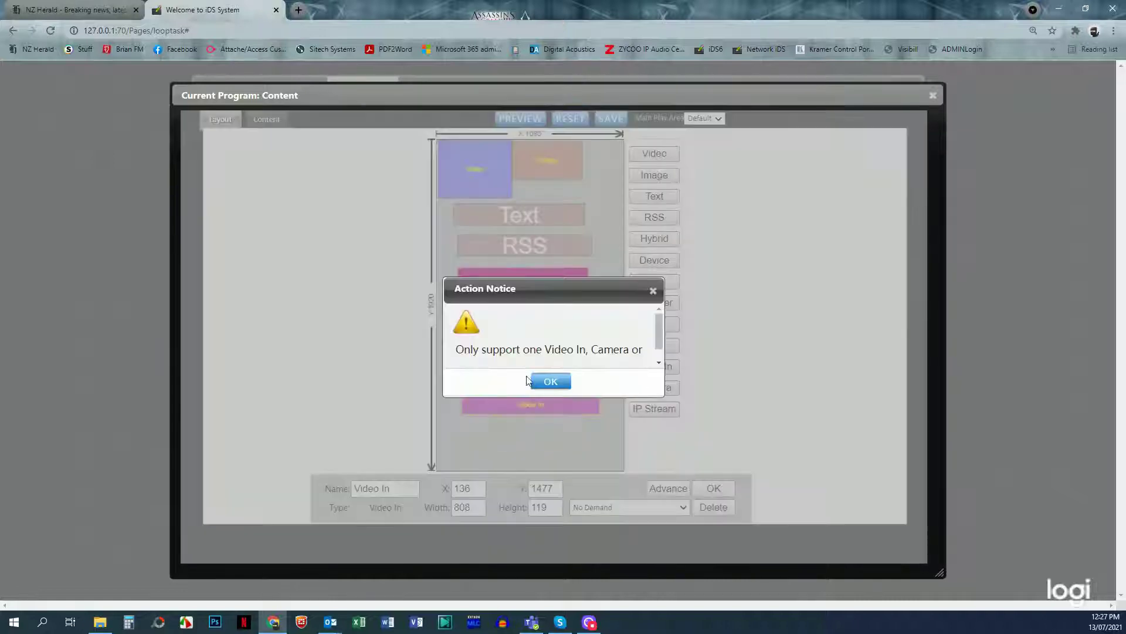
click(554, 383)
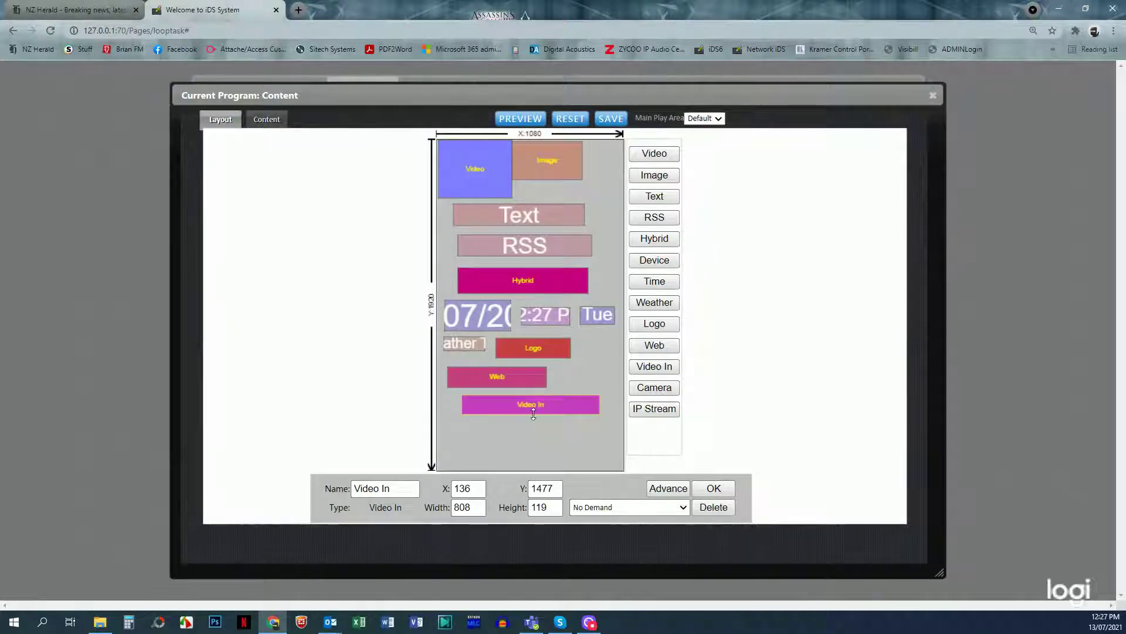
click(649, 409)
mouse_move(474, 427)
mouse_down()
mouse_move(605, 445)
mouse_move(597, 453)
mouse_up()
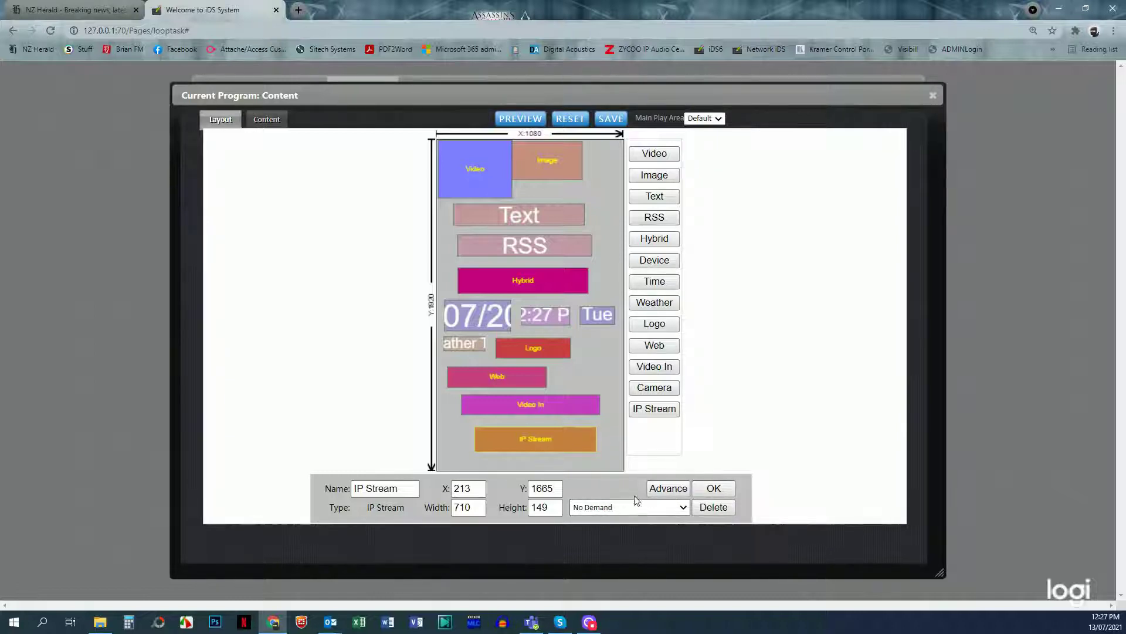
Change the Video box at 0,0 from No Demand to Map to Demand
click(496, 179)
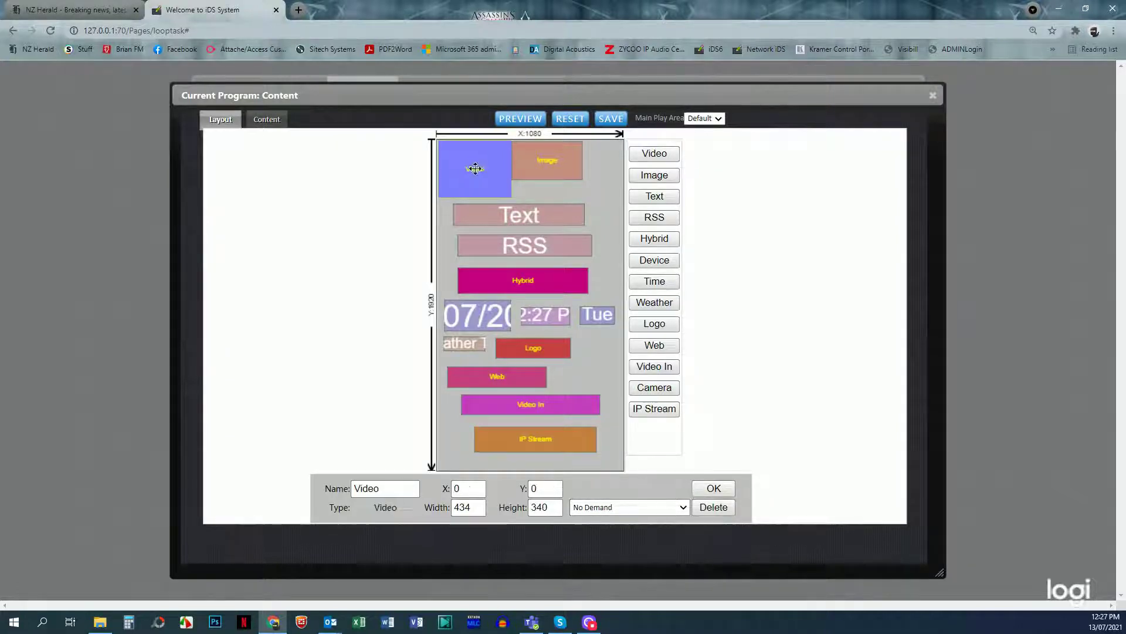
click(684, 508)
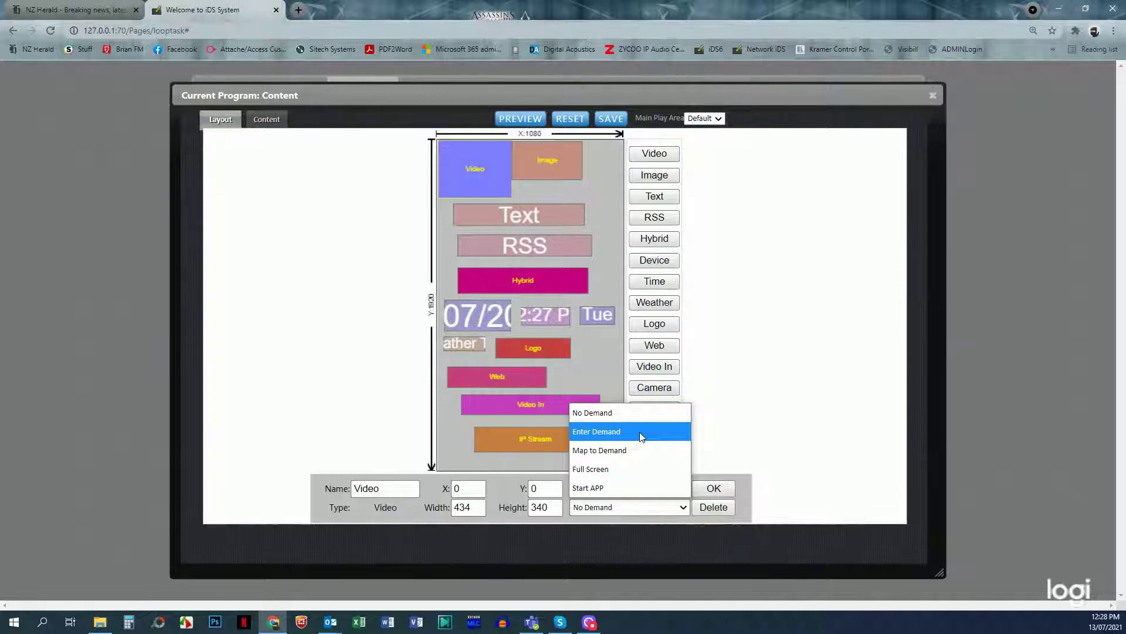
click(635, 452)
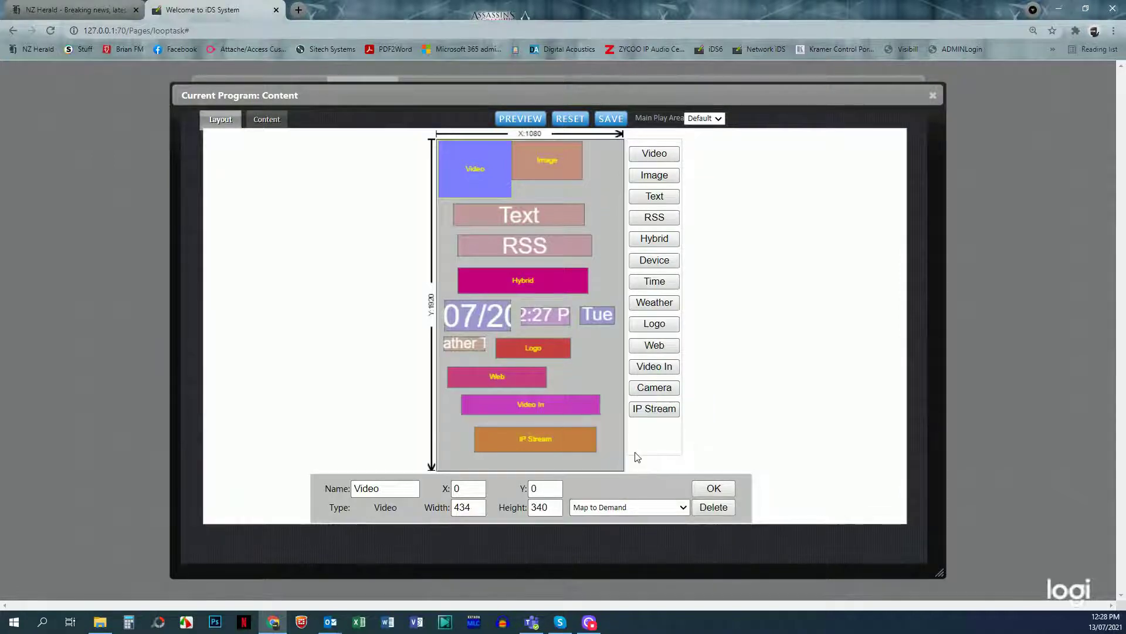
click(635, 506)
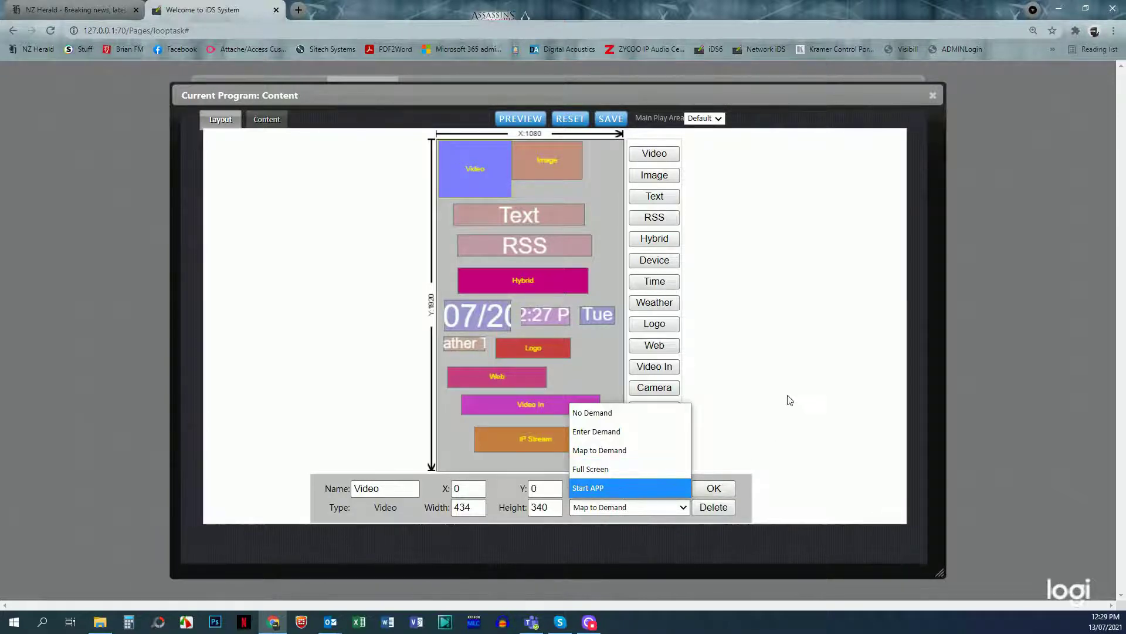
click(828, 390)
click(549, 164)
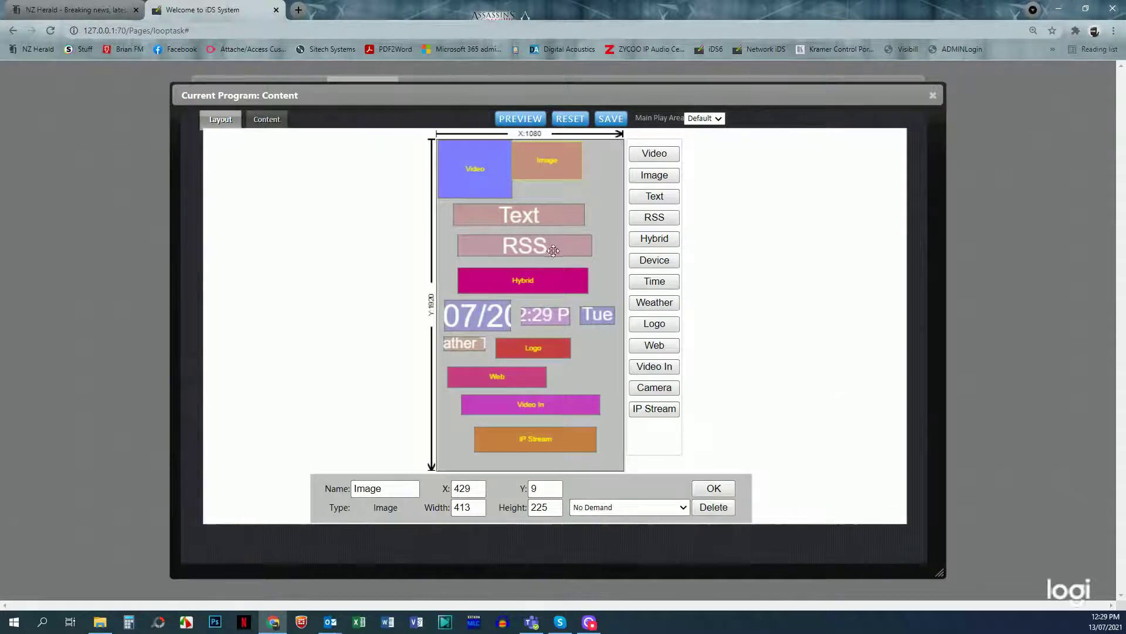
click(539, 208)
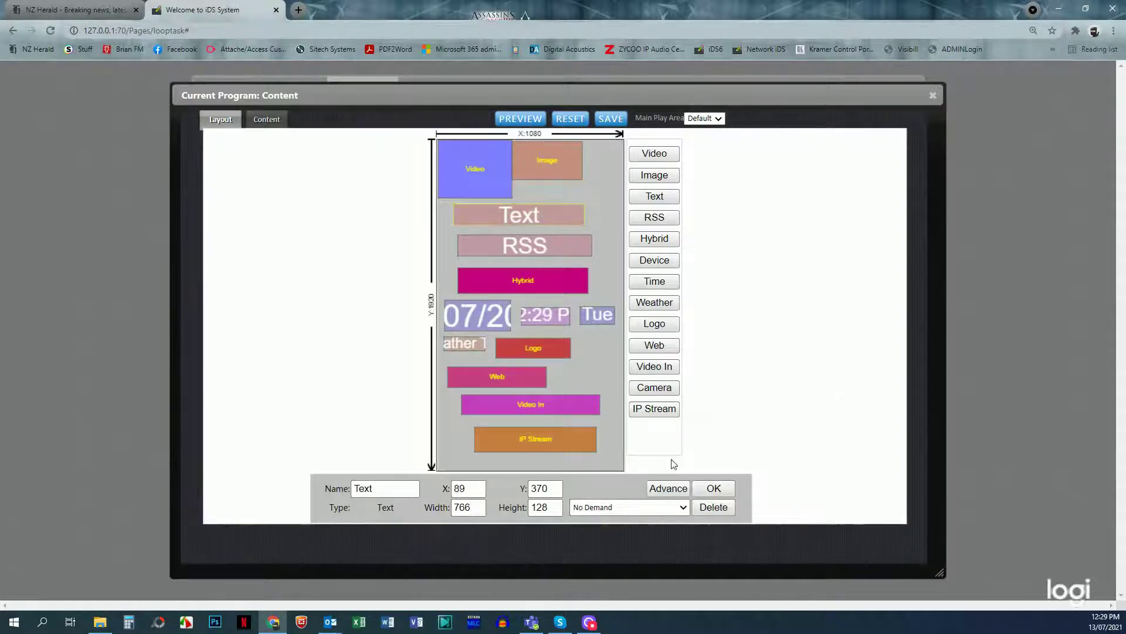
click(669, 489)
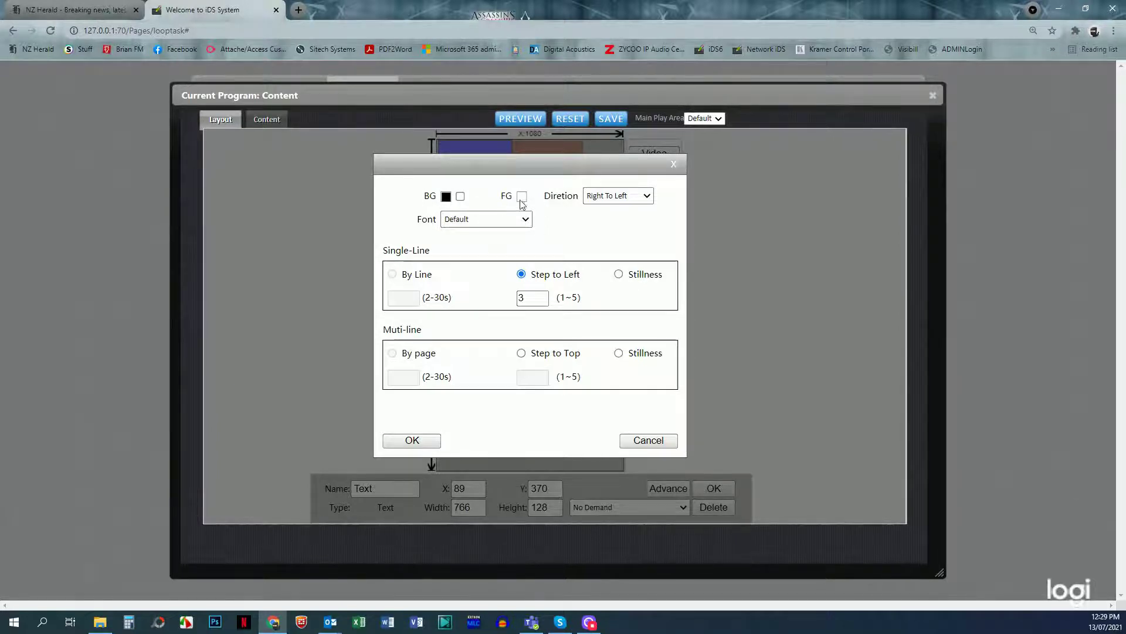
click(525, 221)
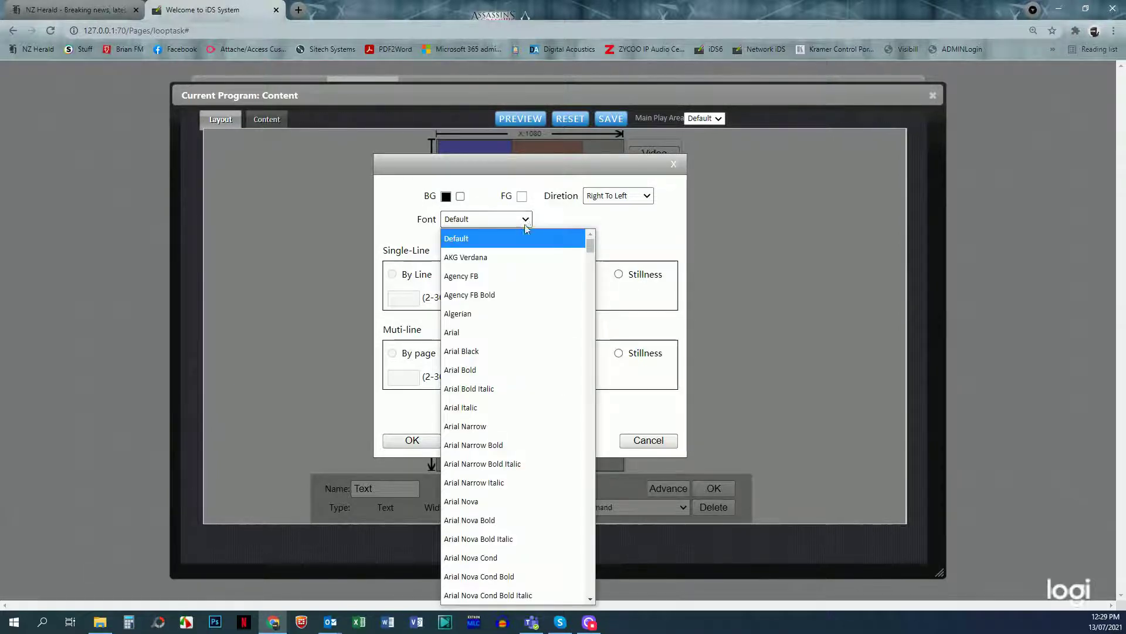
click(578, 210)
click(651, 197)
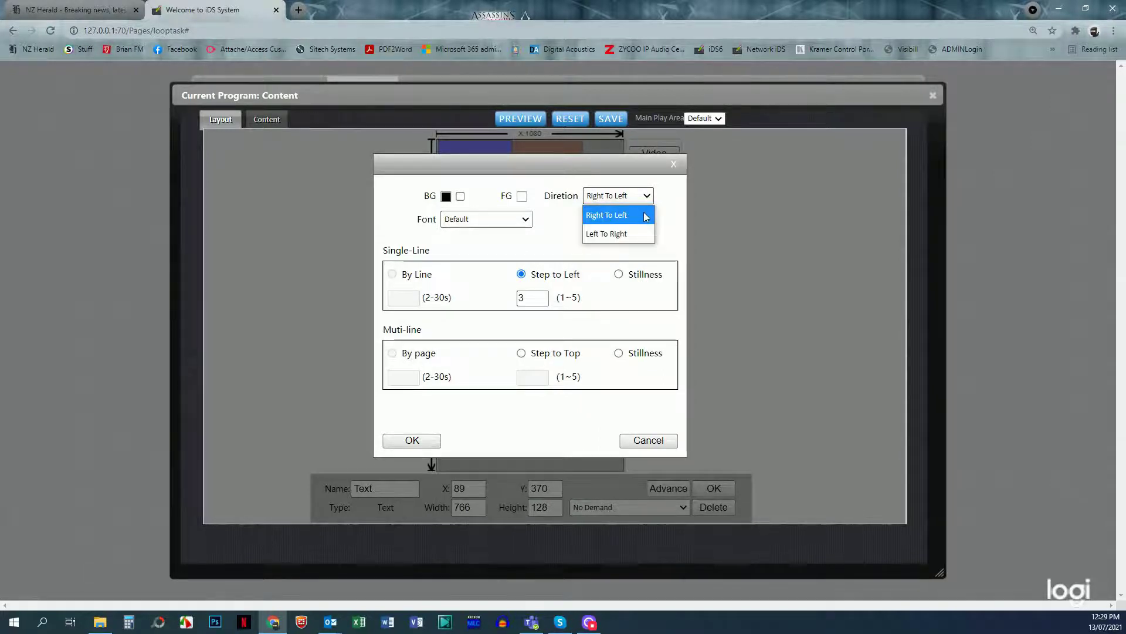
click(674, 243)
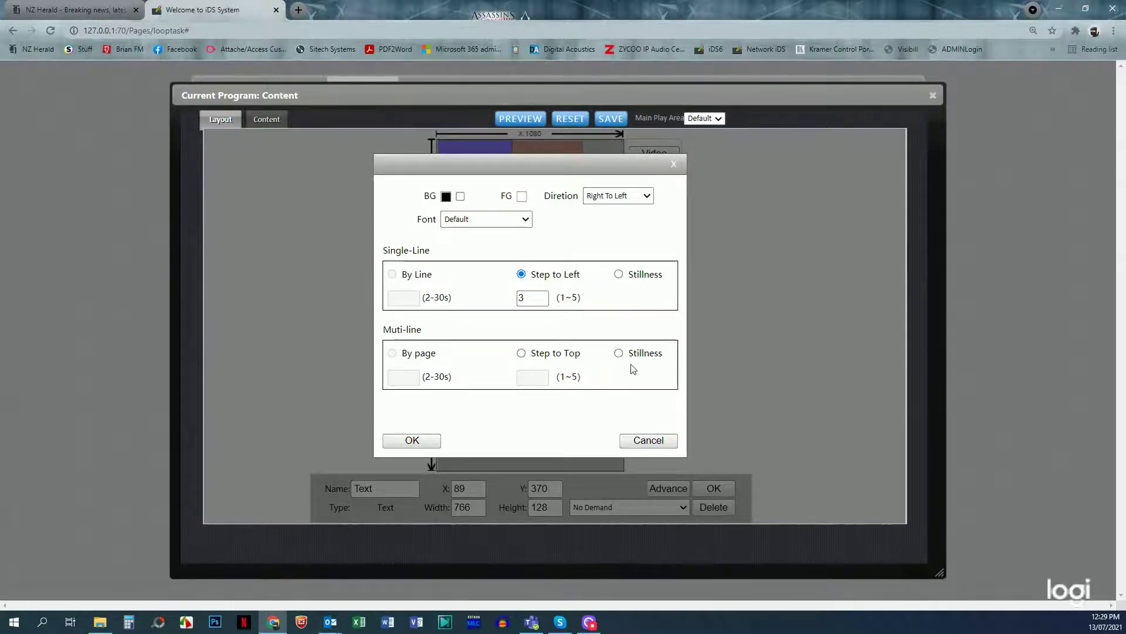
click(656, 441)
click(538, 244)
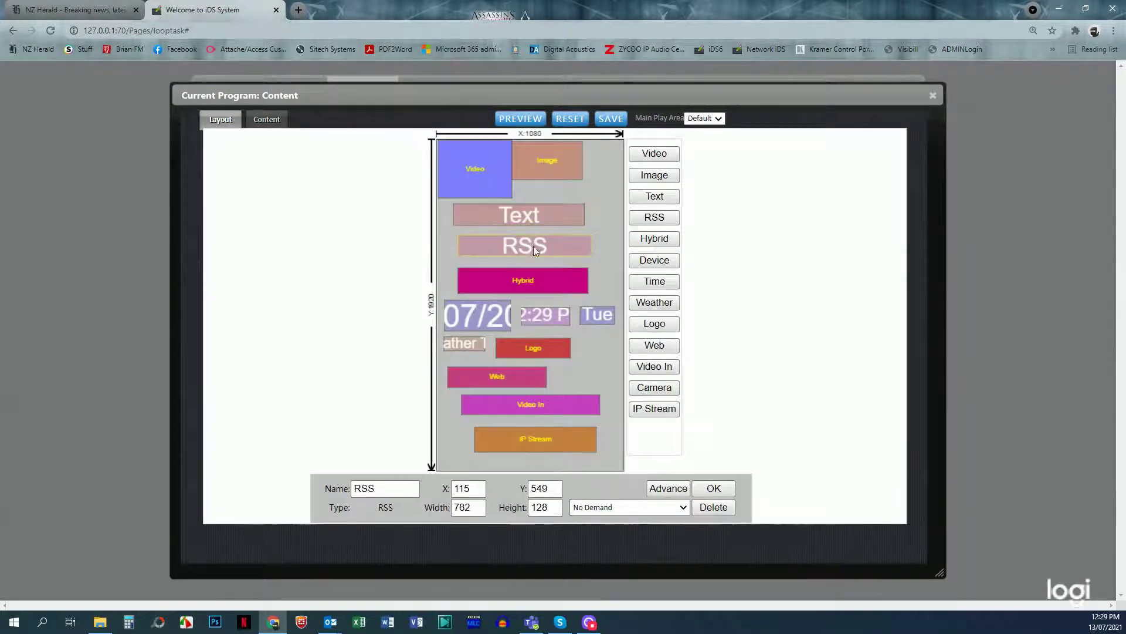
click(669, 489)
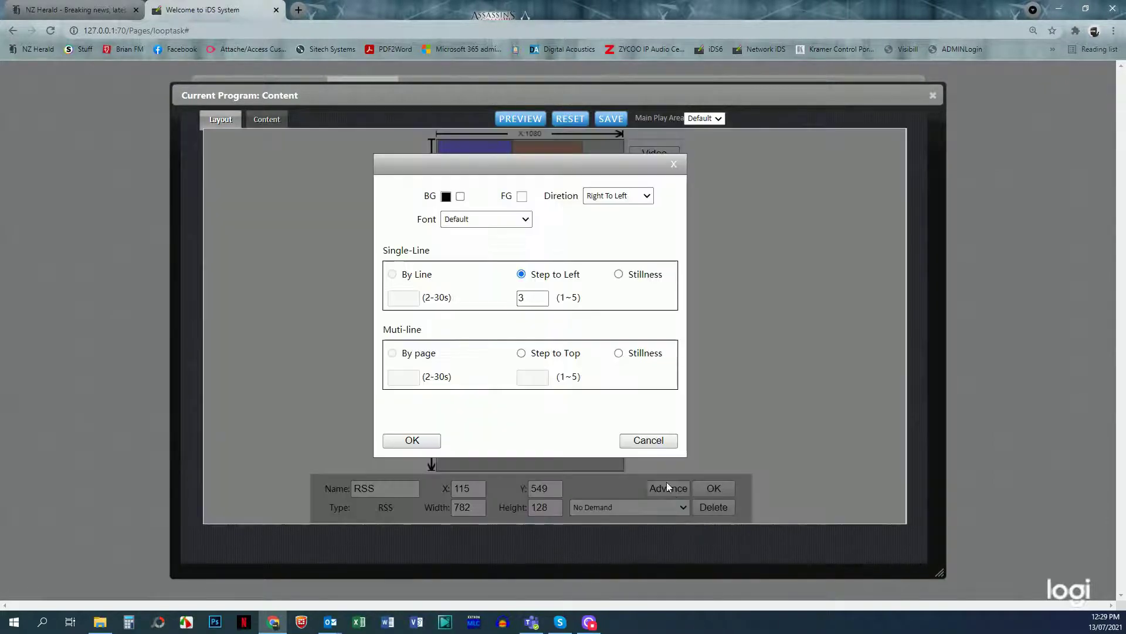
click(664, 441)
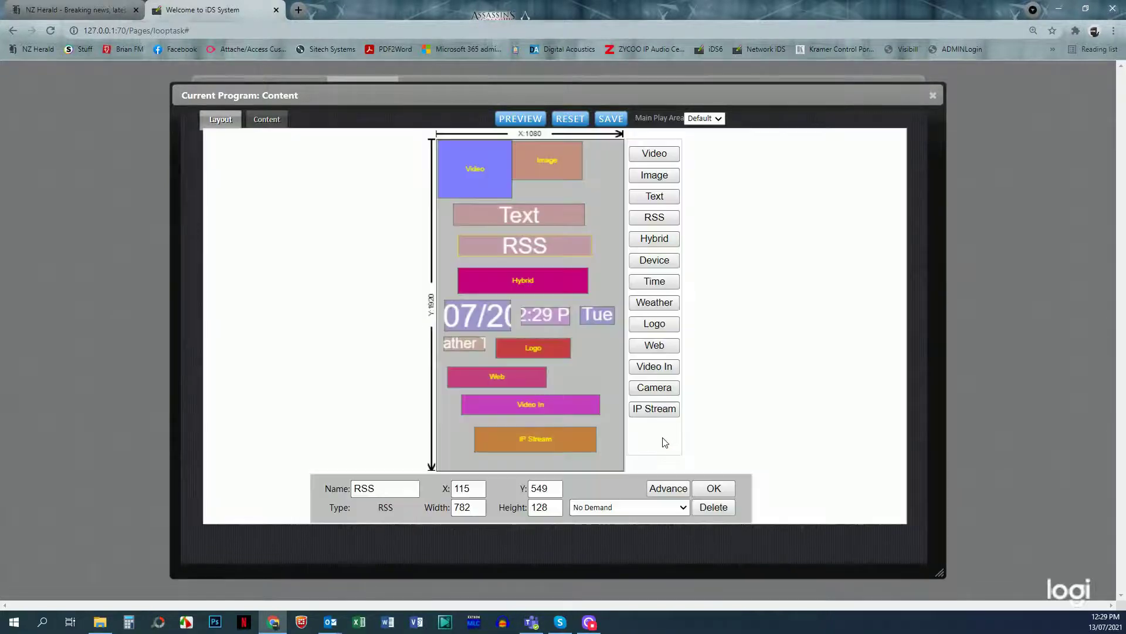
click(532, 282)
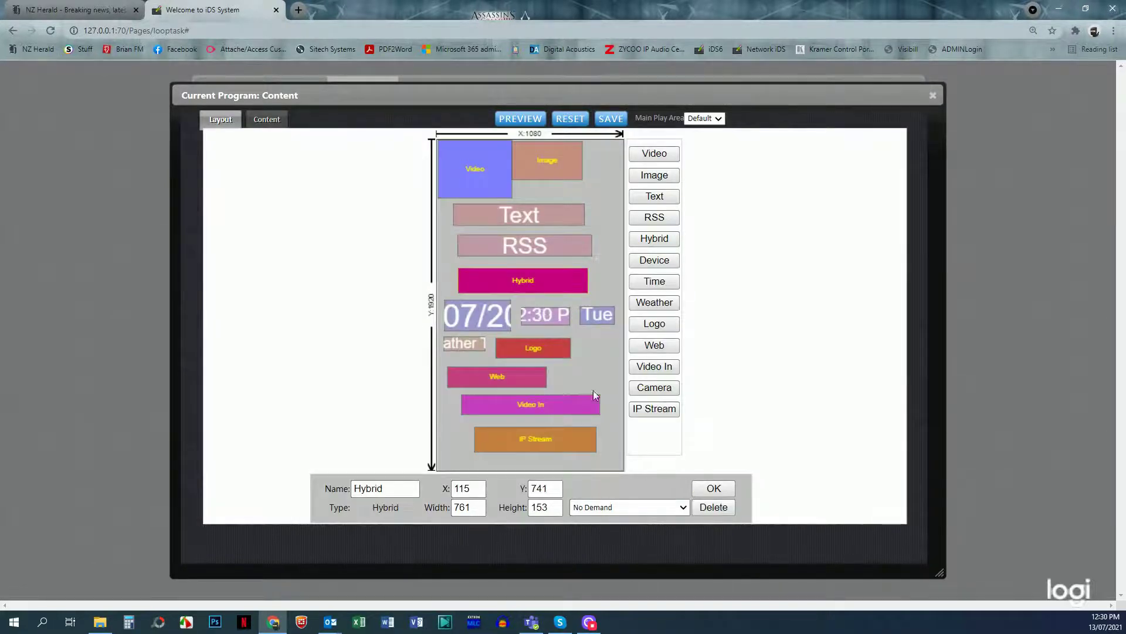
click(484, 312)
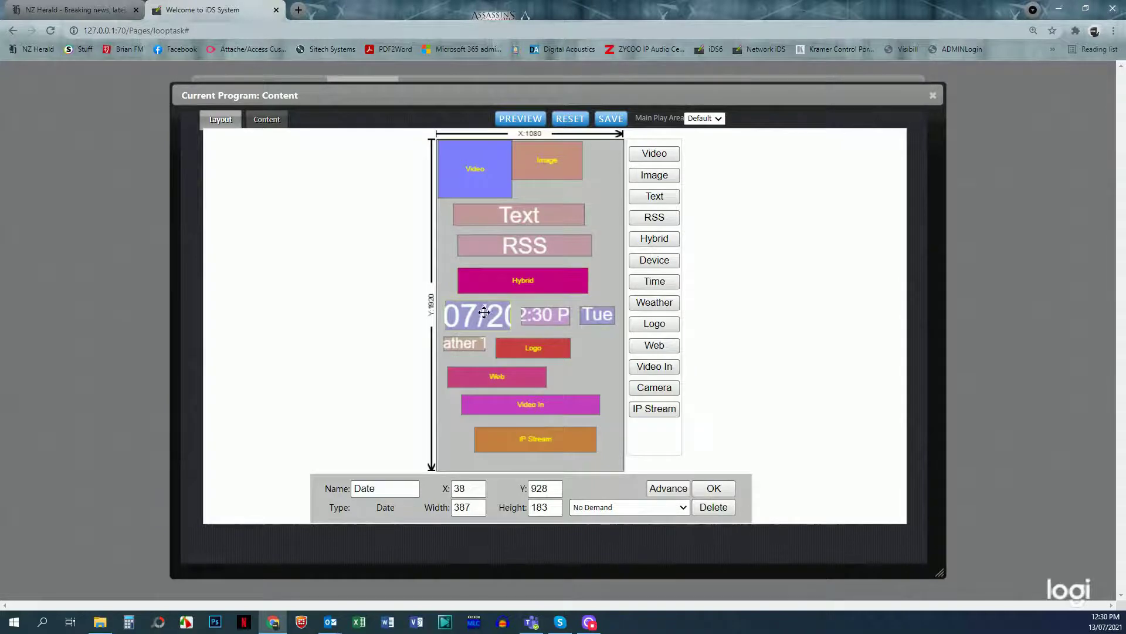
click(660, 488)
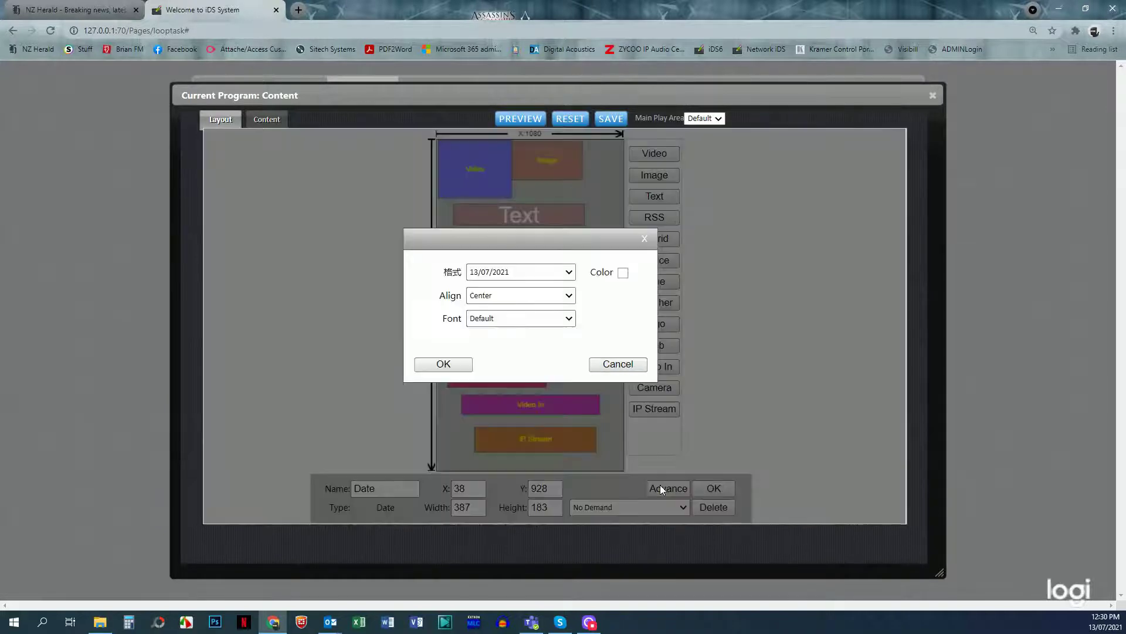
click(553, 298)
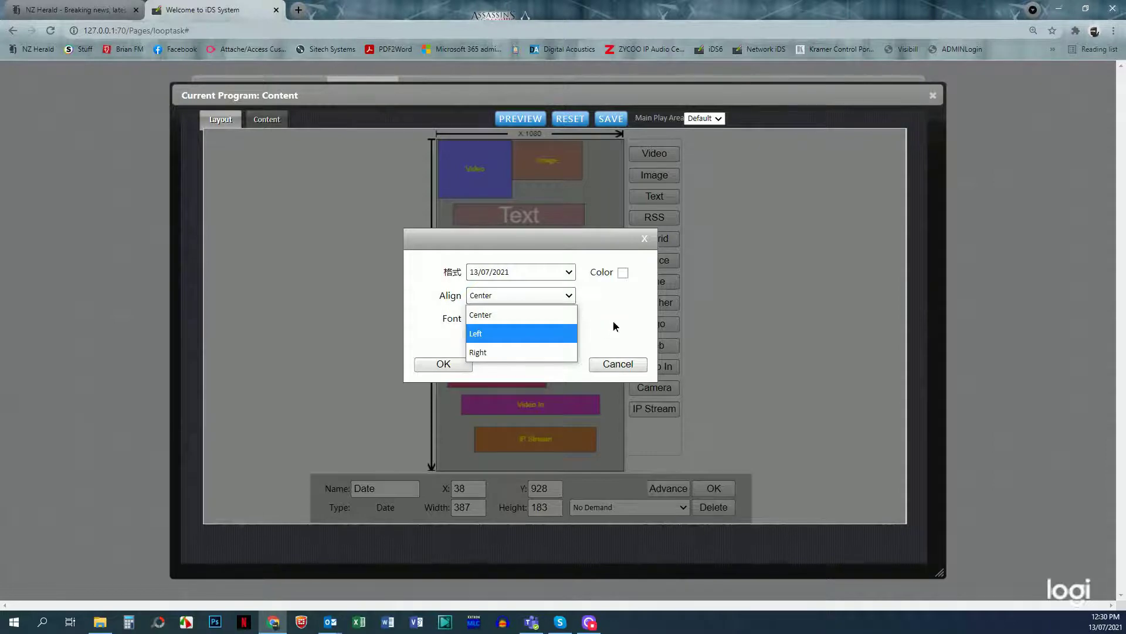
click(614, 326)
click(557, 319)
click(561, 318)
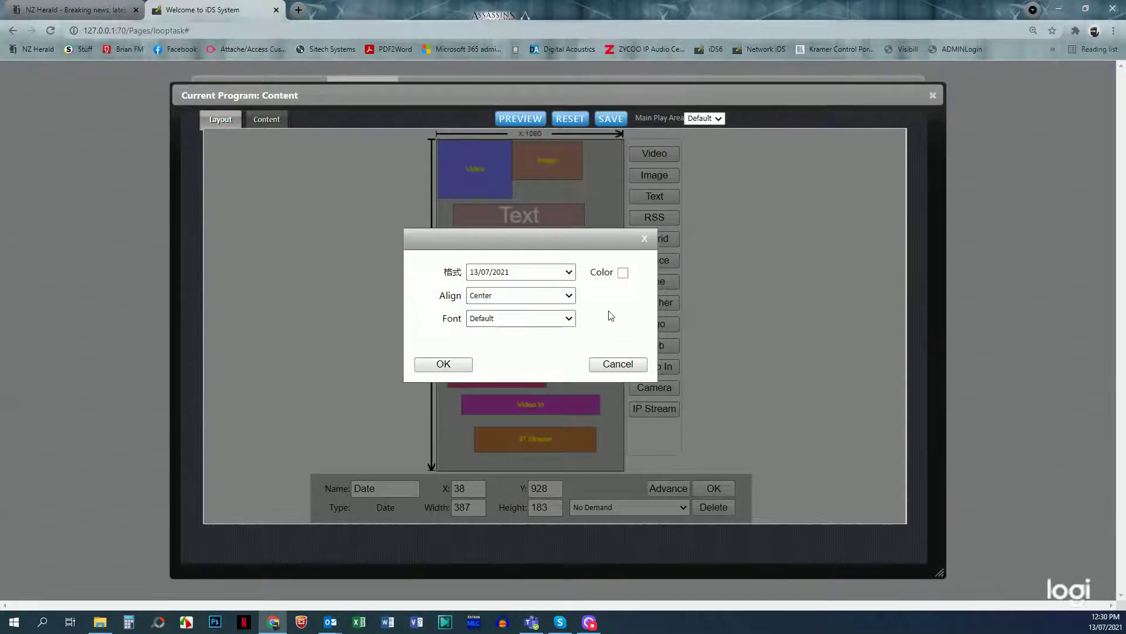
click(569, 273)
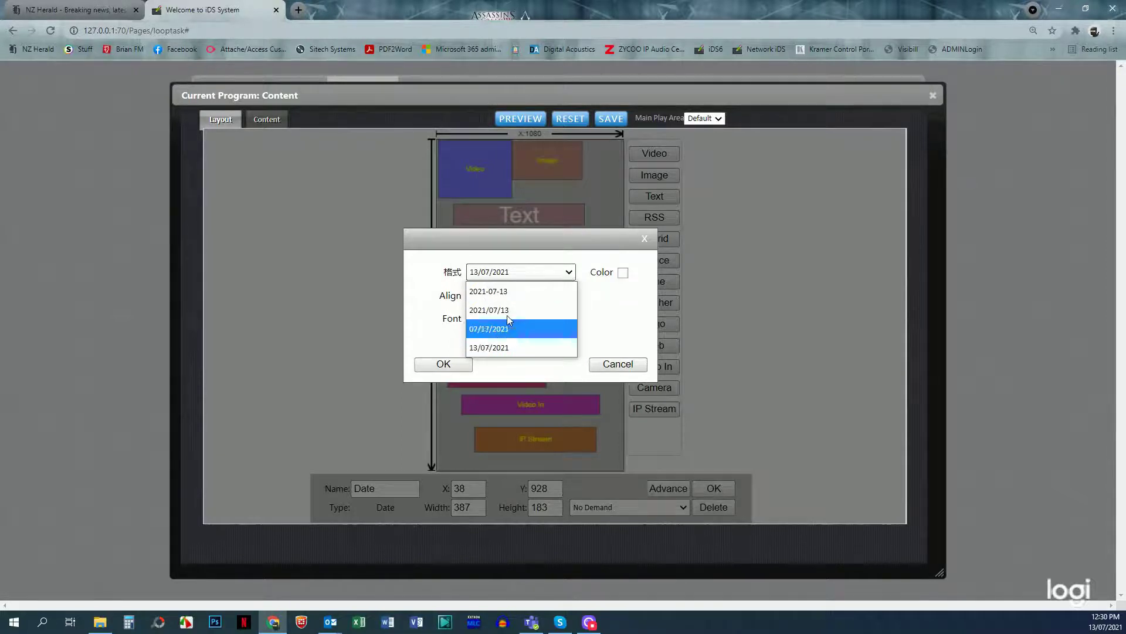
click(605, 364)
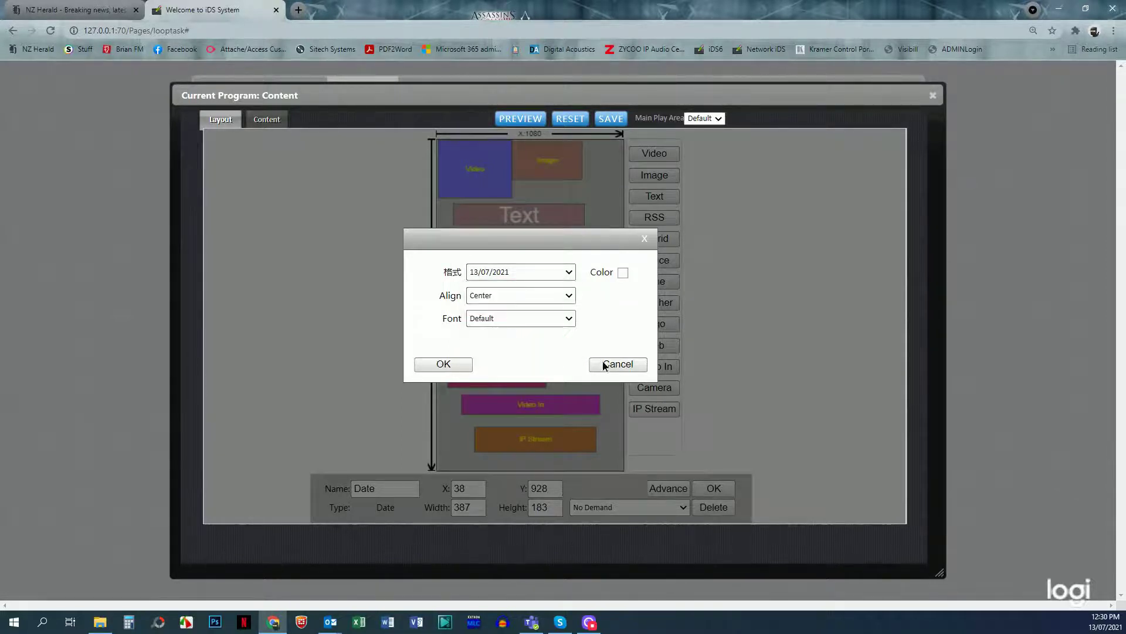
click(605, 365)
click(537, 350)
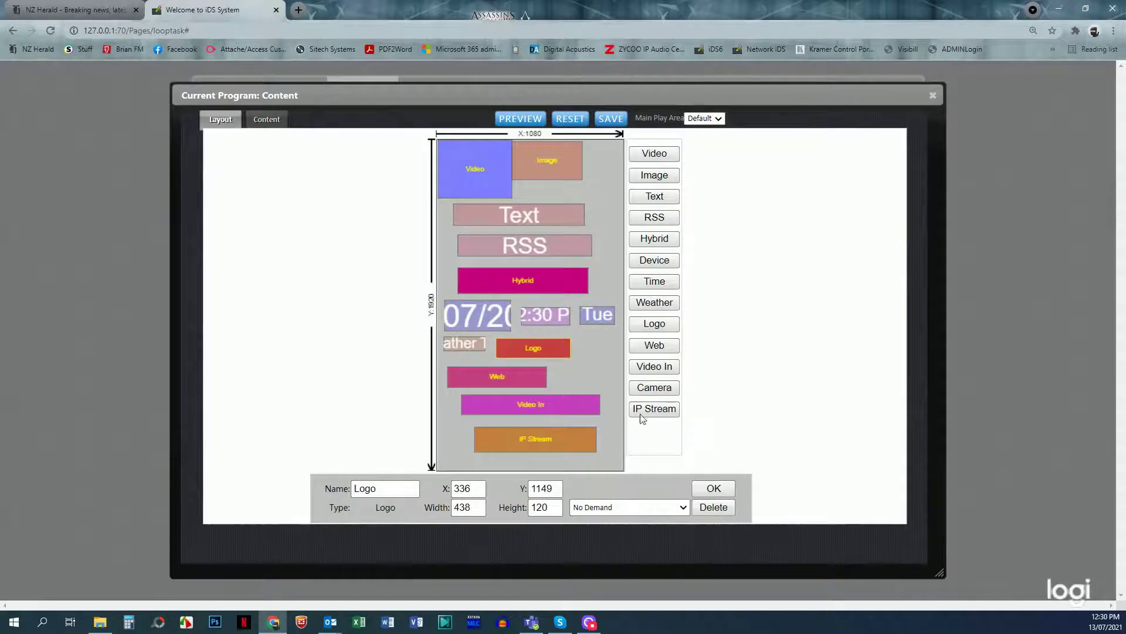
click(524, 373)
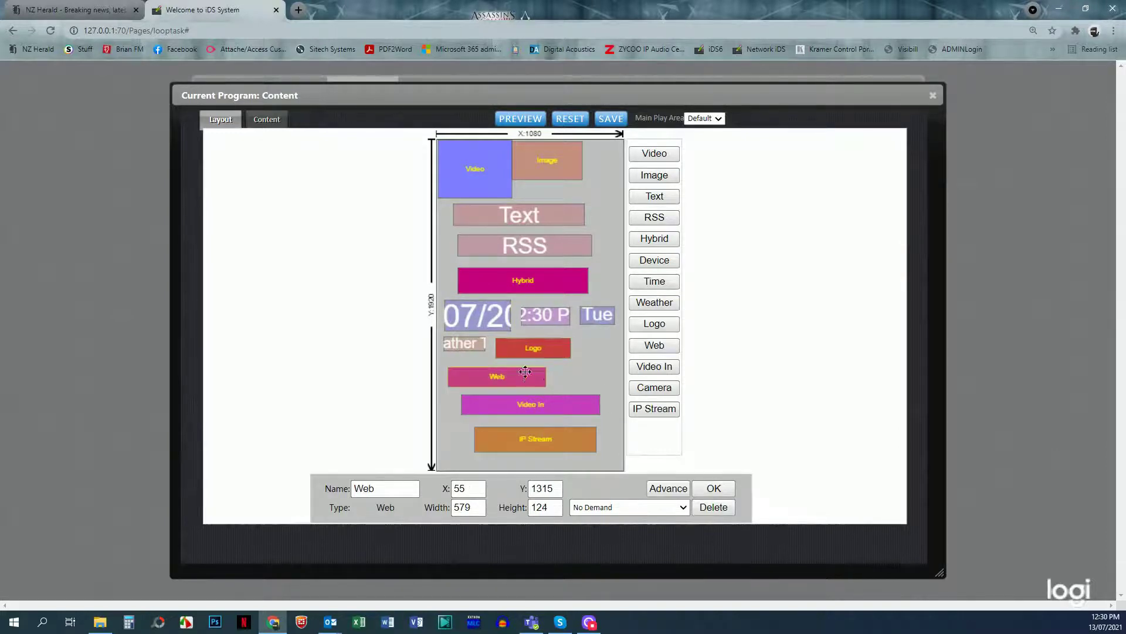
click(685, 493)
click(575, 272)
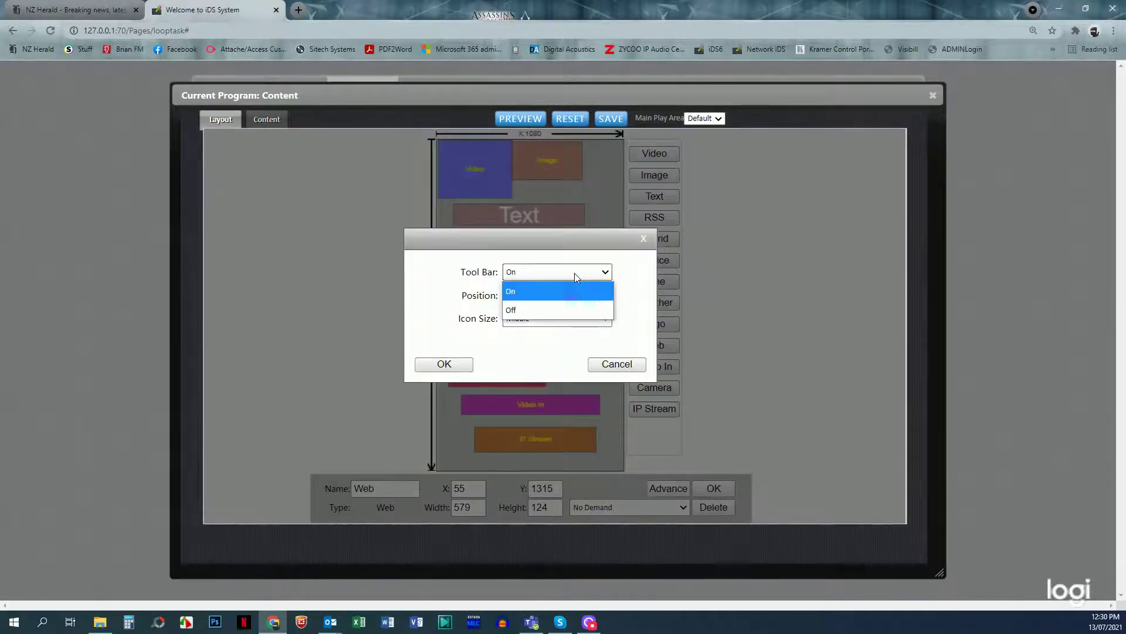
click(576, 276)
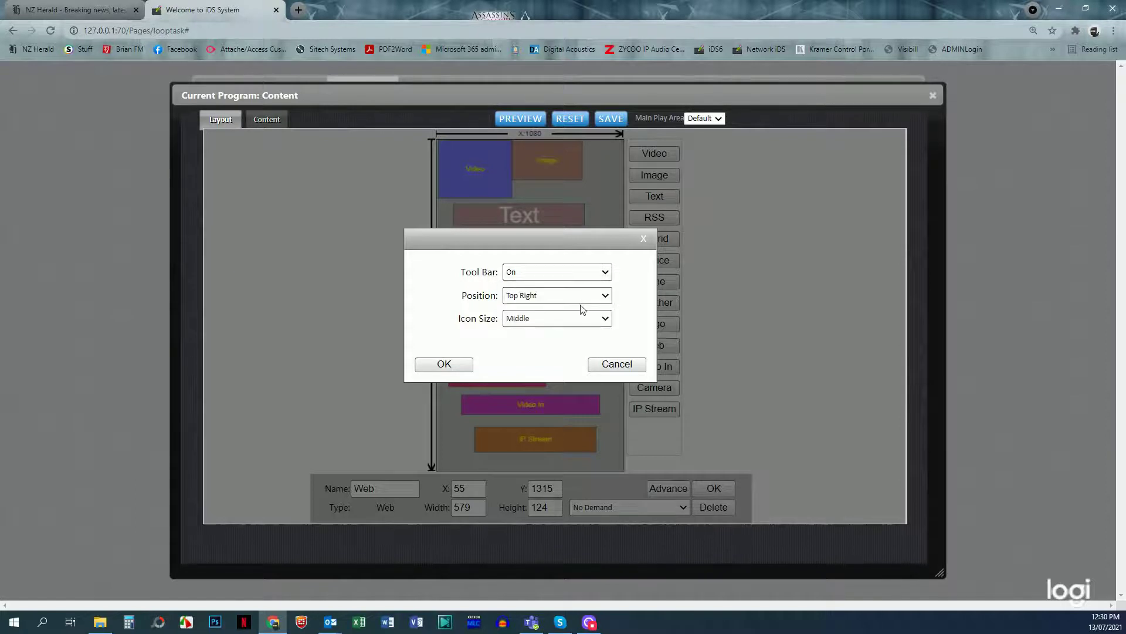
click(580, 298)
click(580, 299)
click(579, 319)
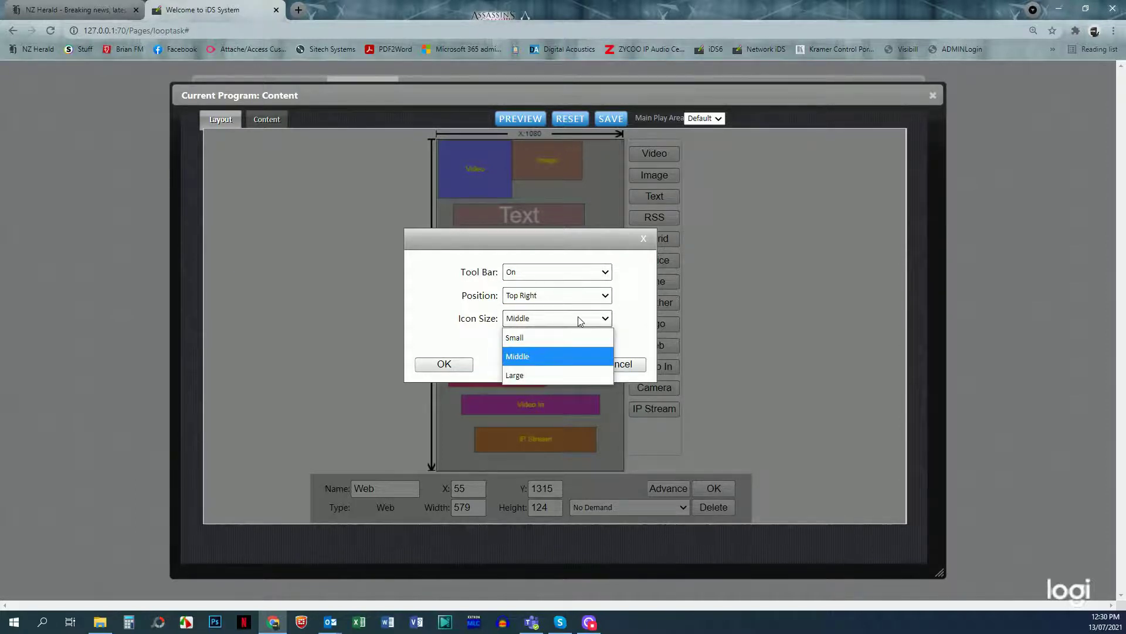
click(629, 328)
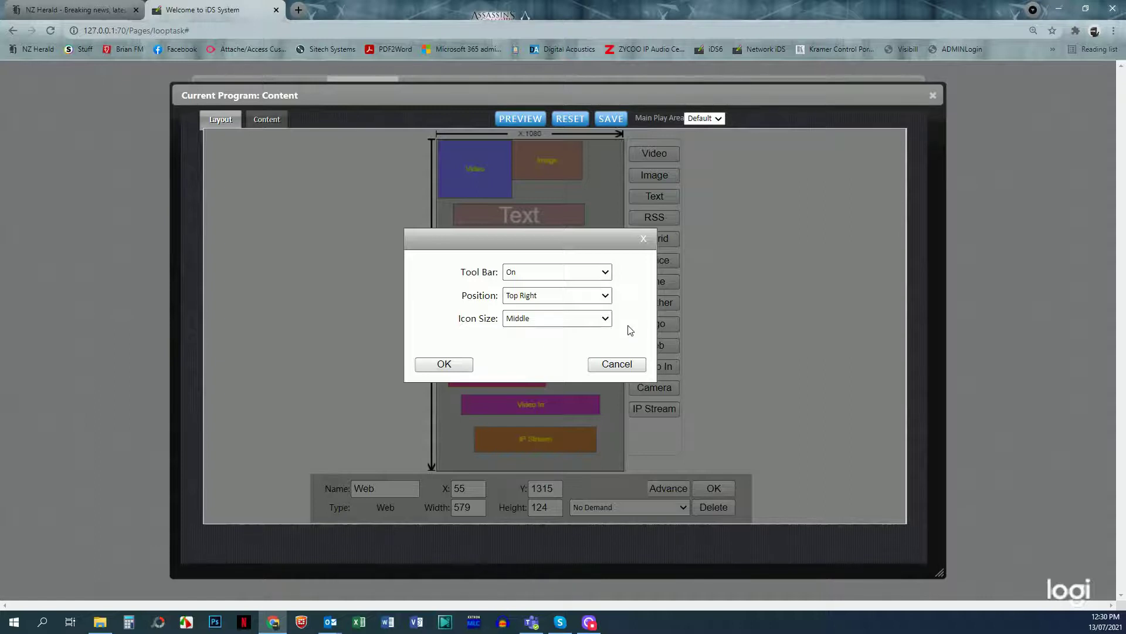
click(628, 366)
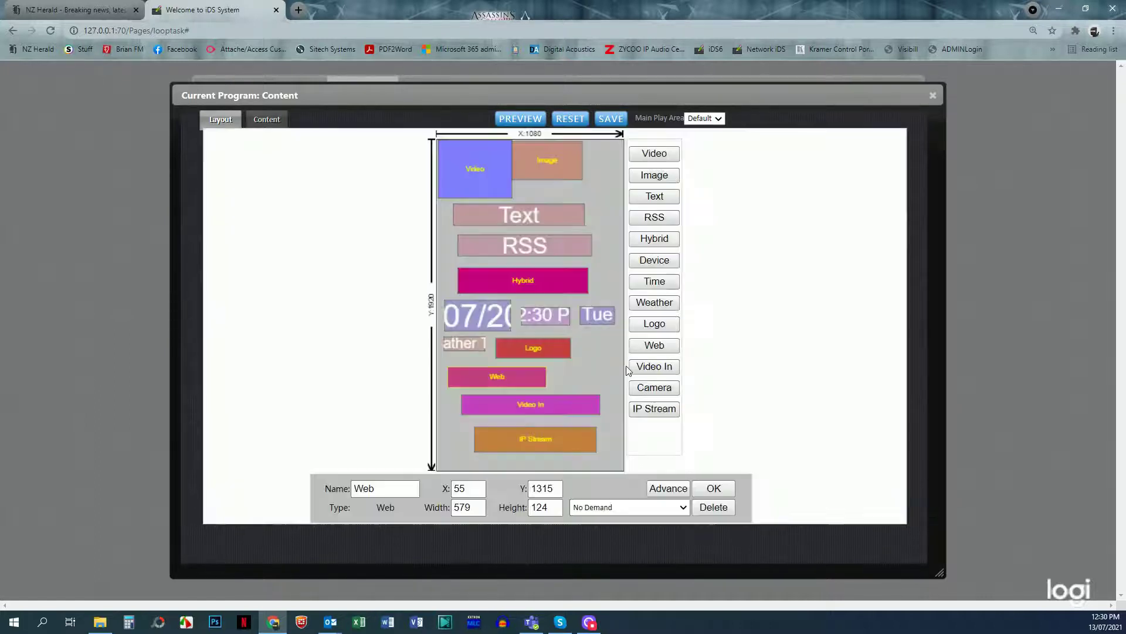
Review the Video In and IP Stream advanced options (Auto Scale style, rtsp stream) without changes
click(541, 411)
click(673, 491)
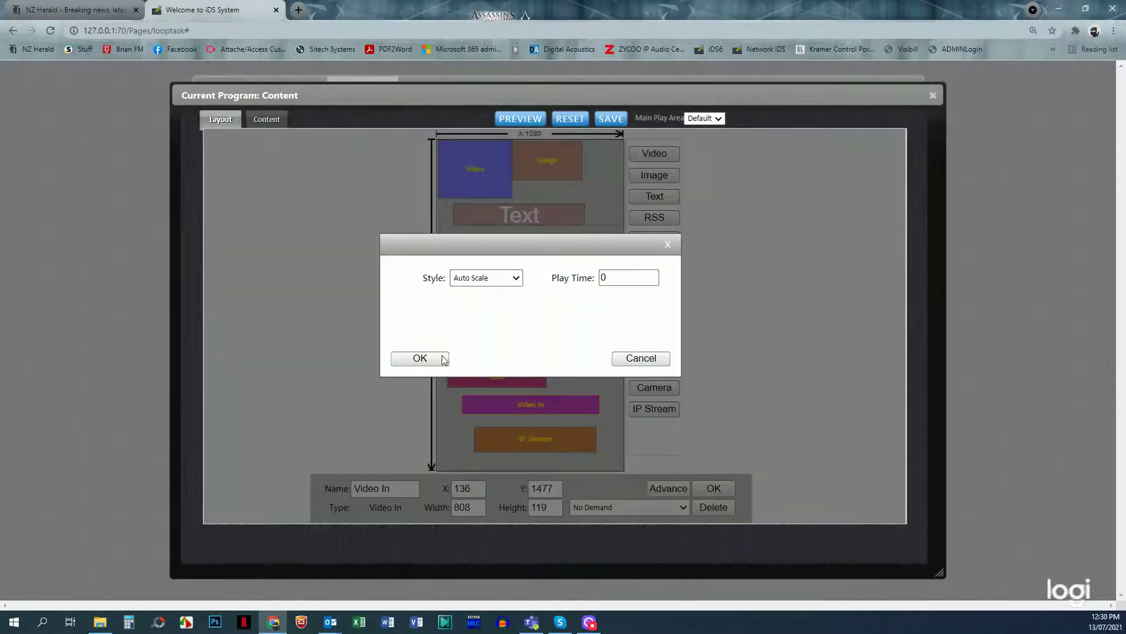
click(653, 365)
click(546, 437)
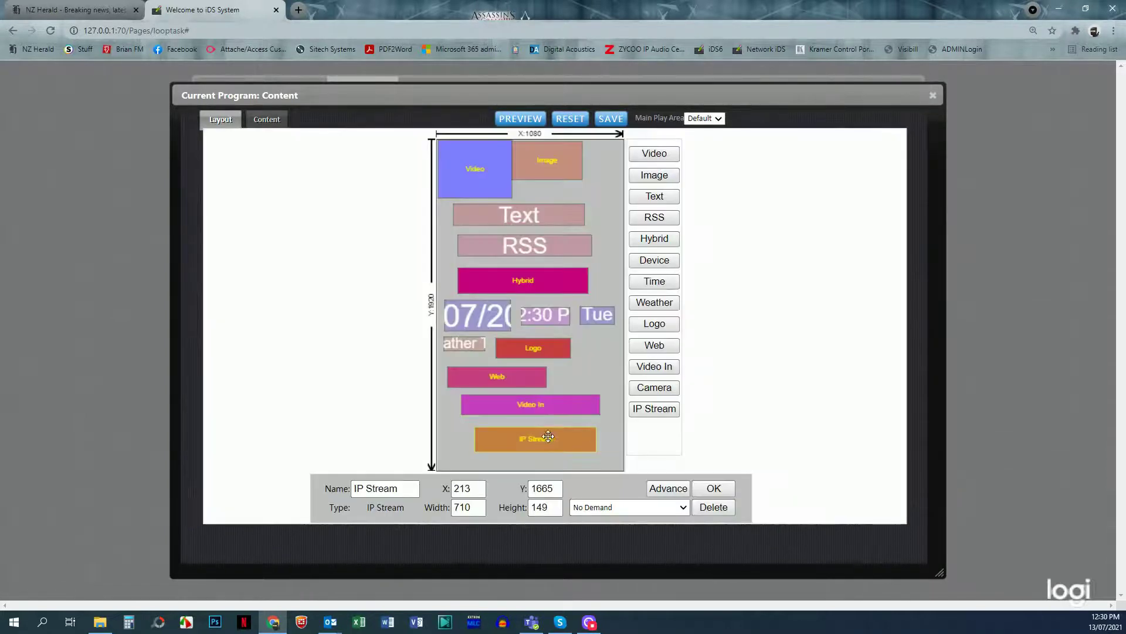
click(668, 489)
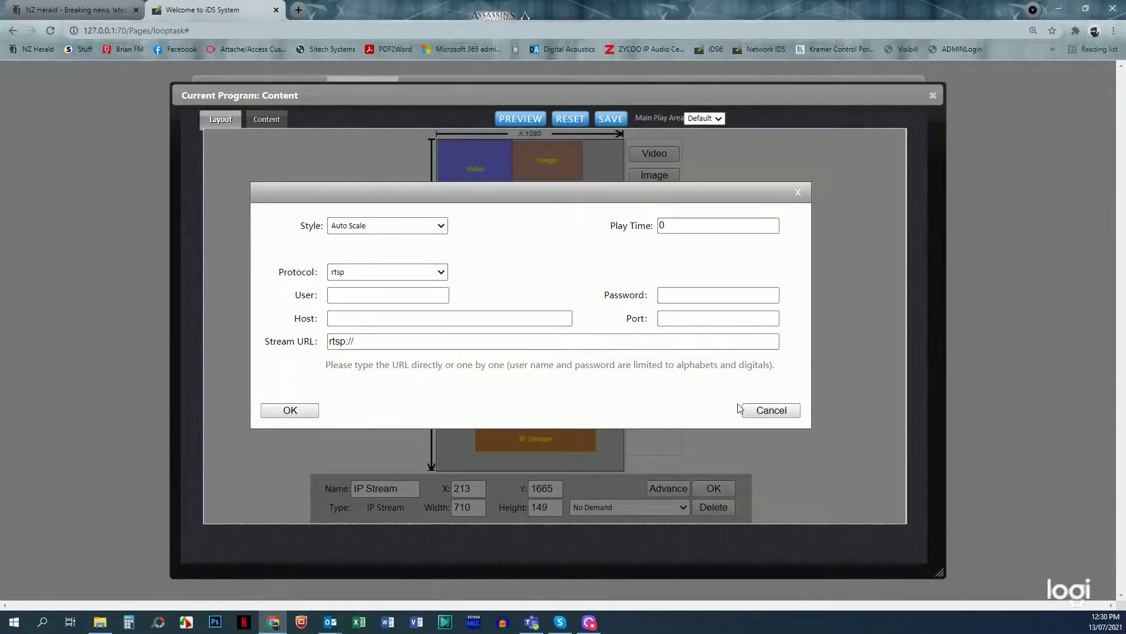
click(771, 414)
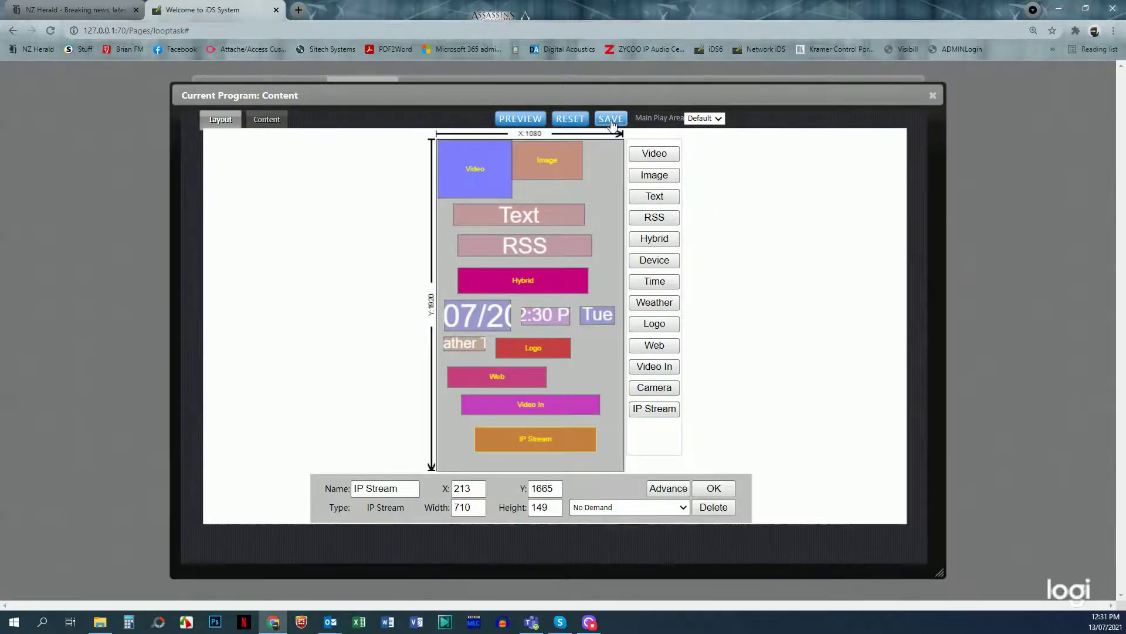
Close the loop layout and open the Content demand program's layout
click(933, 95)
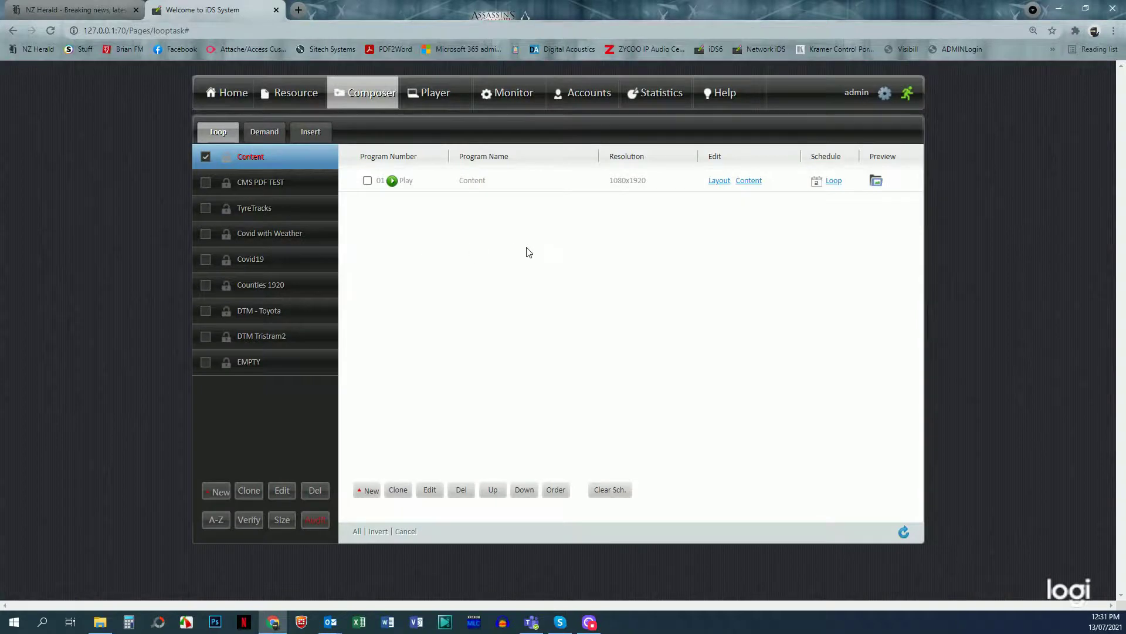
click(261, 136)
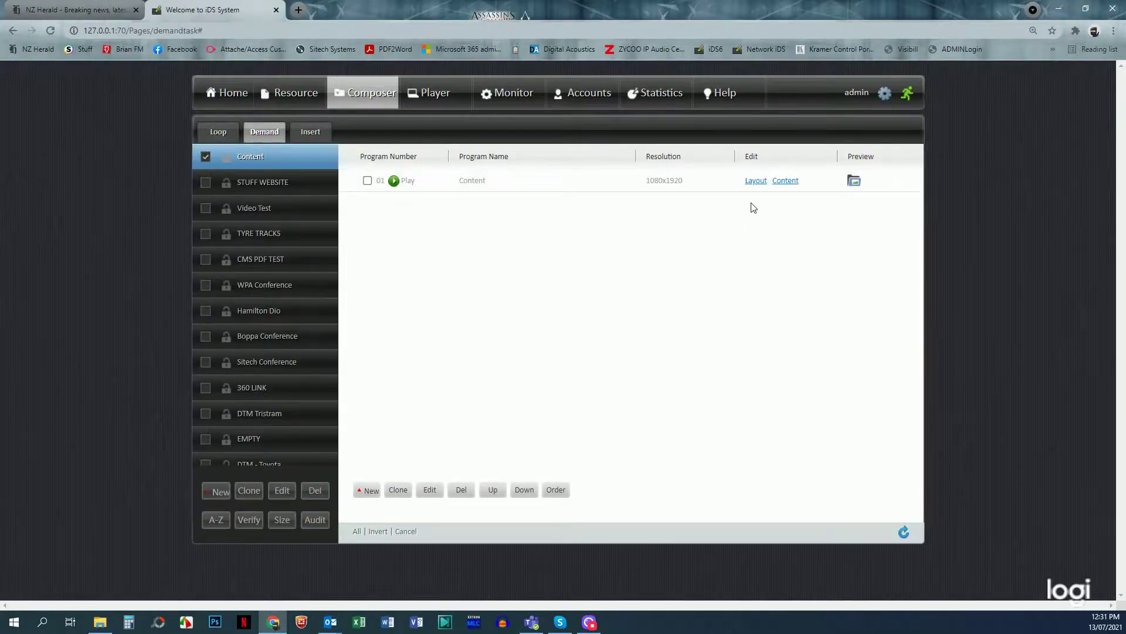
click(756, 181)
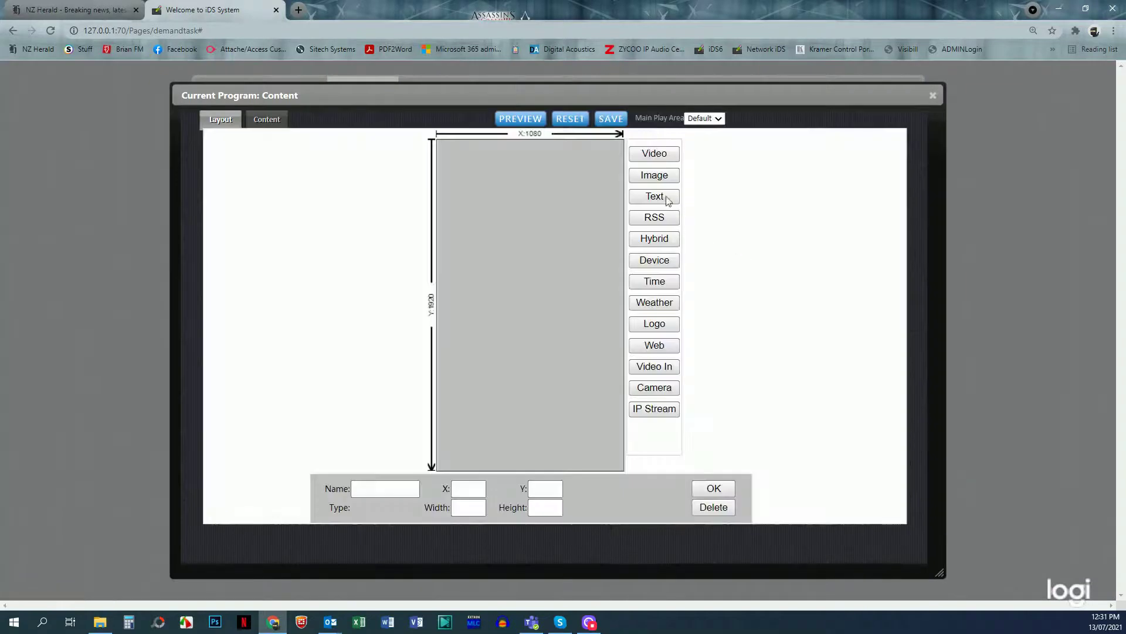
Draw an Image region near the top and review its demand actions, keeping No Demand
click(653, 176)
drag(468, 161, 580, 217)
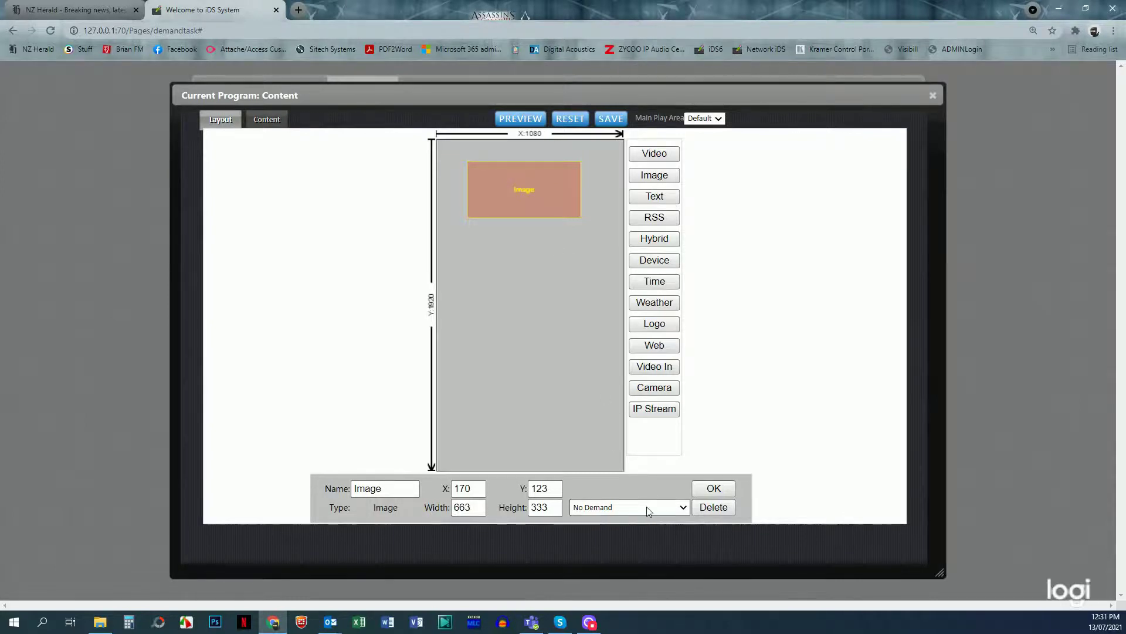
click(663, 507)
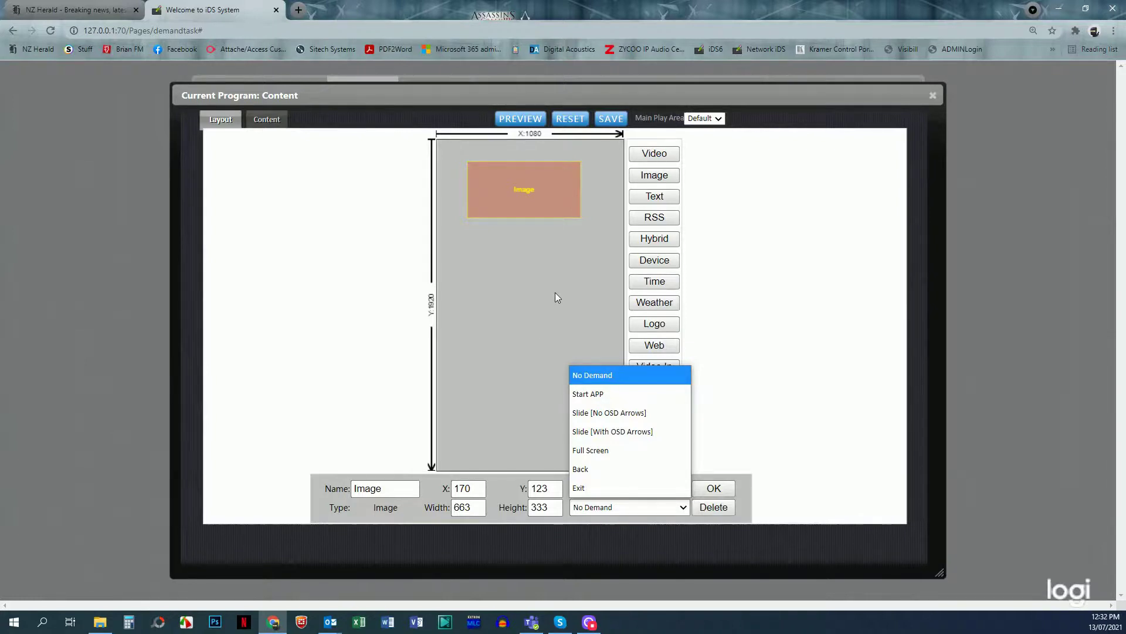
click(555, 316)
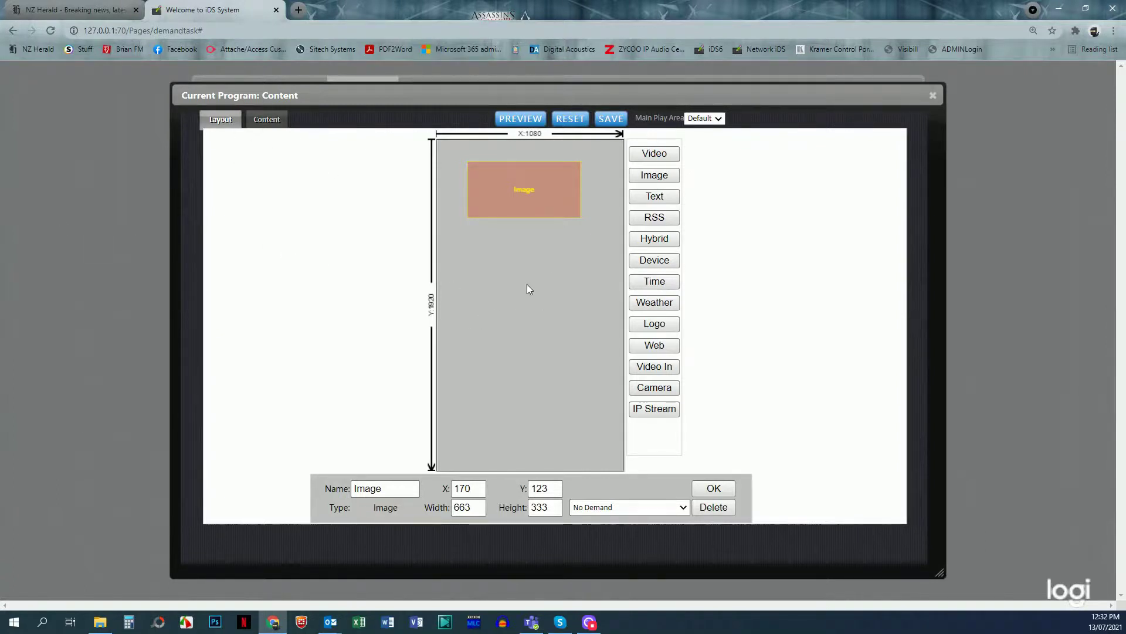
click(628, 508)
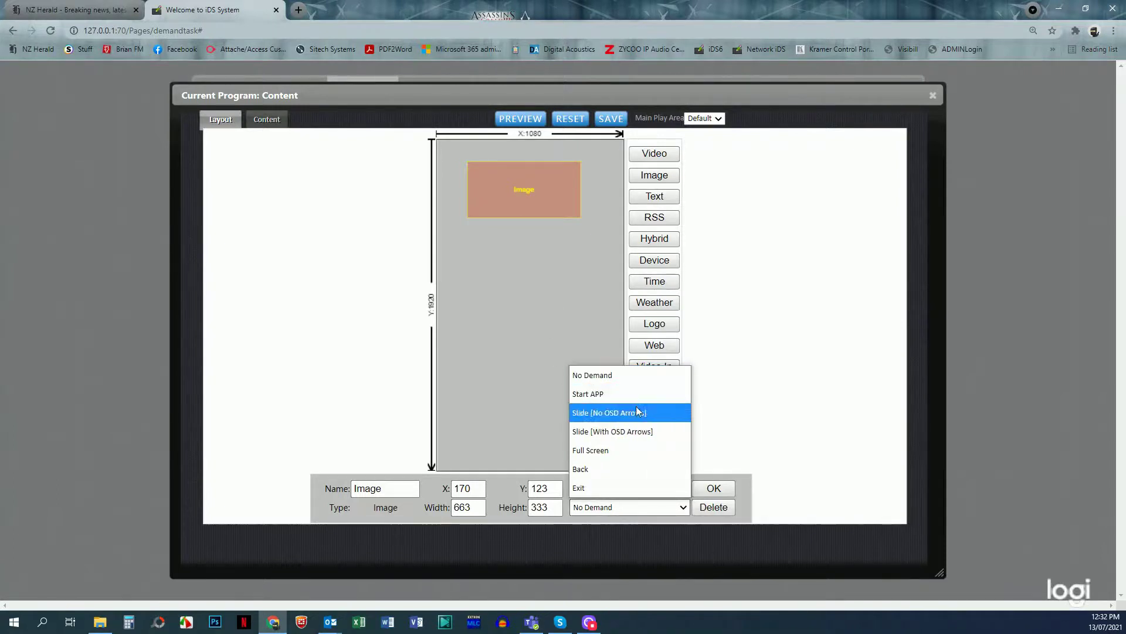
click(795, 262)
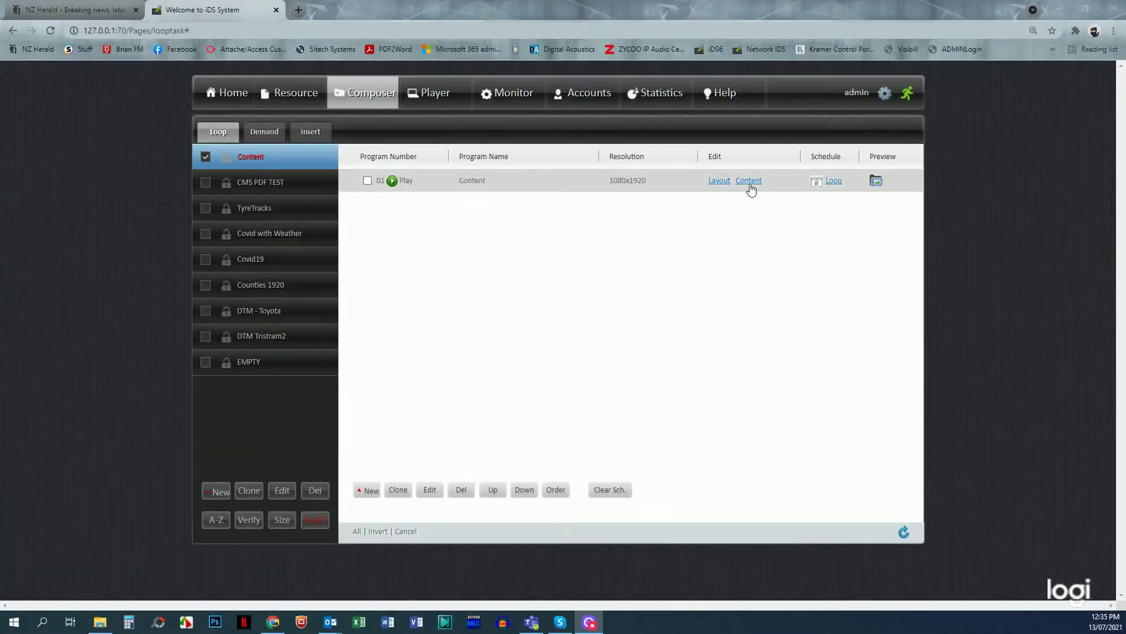
Open the Content loop program's content view from its Content edit link
click(752, 183)
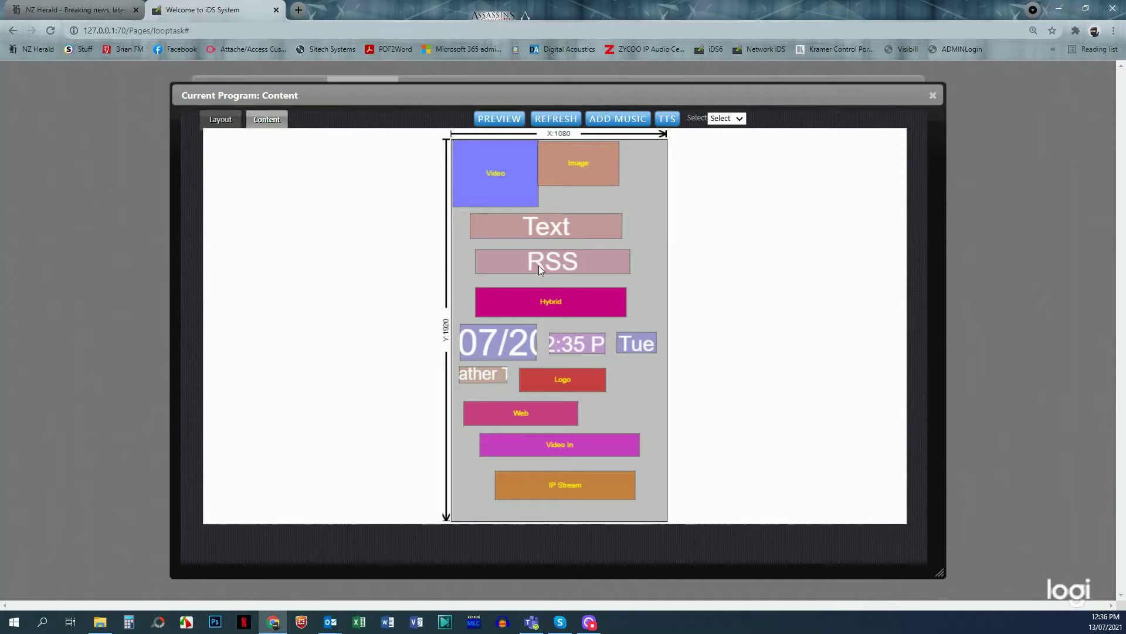
Open and close the Video and Image zone playlists
double_click(505, 153)
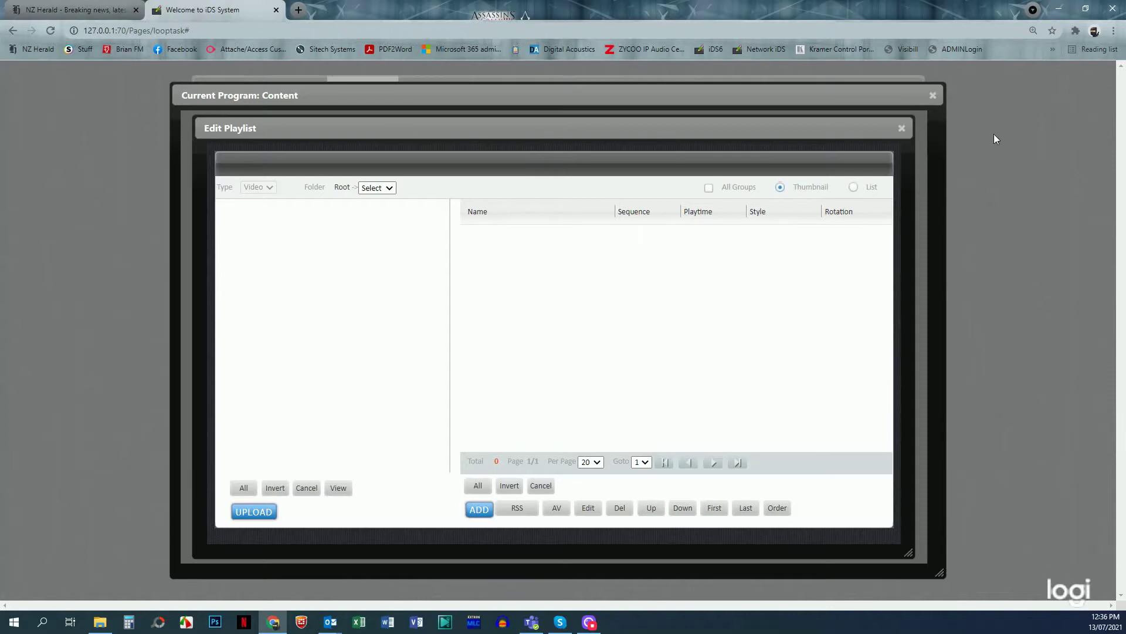
click(902, 128)
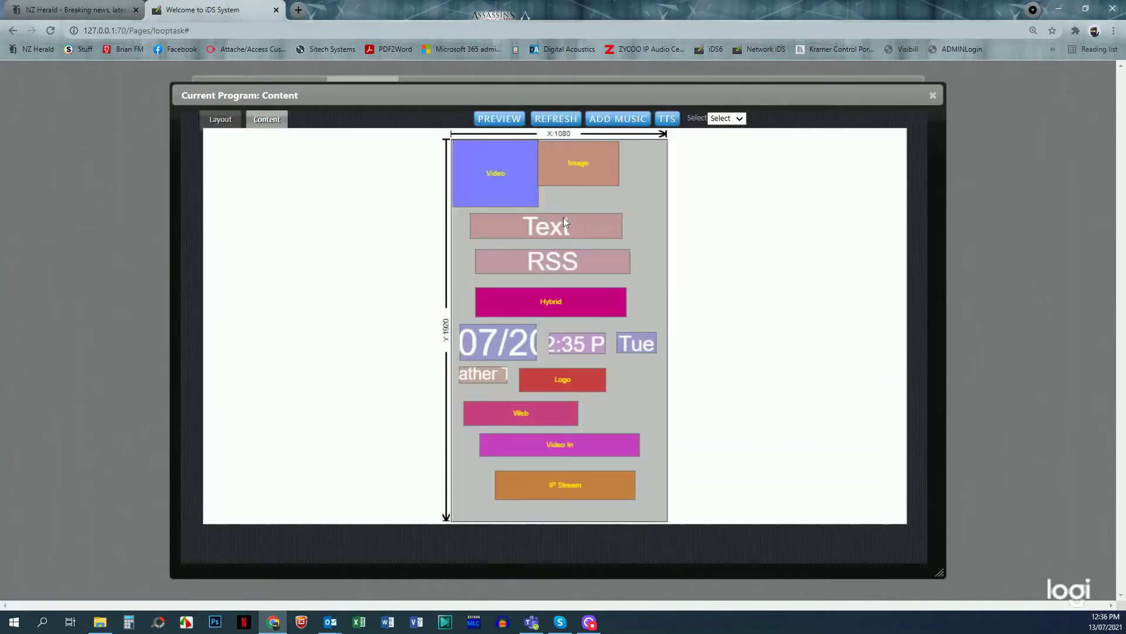
double_click(590, 167)
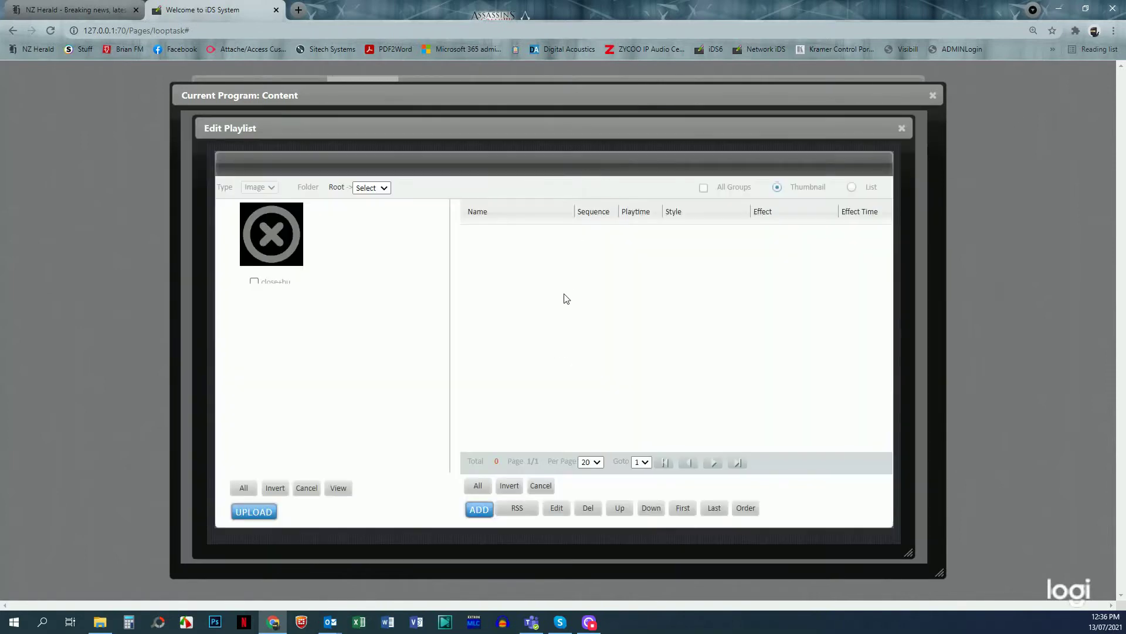
click(901, 127)
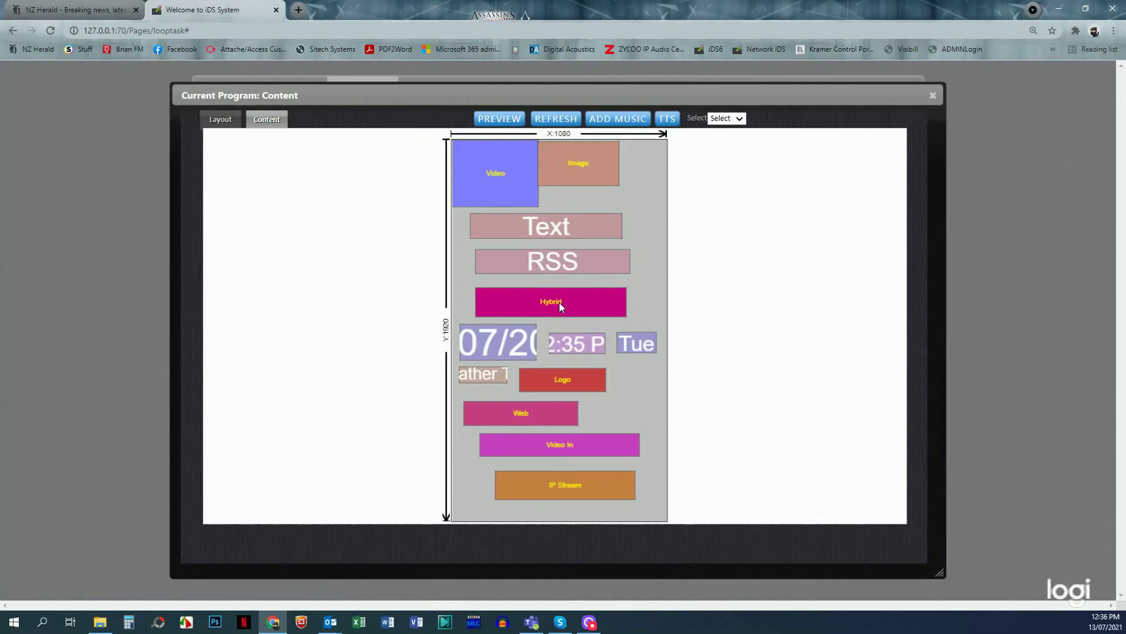
Check the empty Hybrid and Web playlists, then open the content type list beside TTS
click(558, 382)
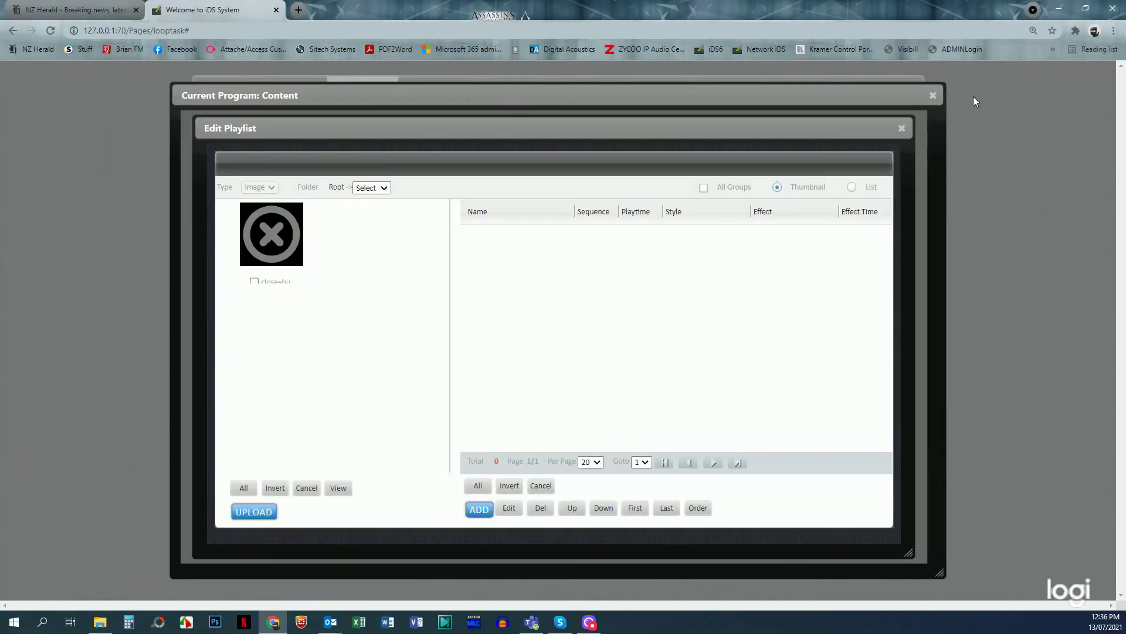
click(902, 125)
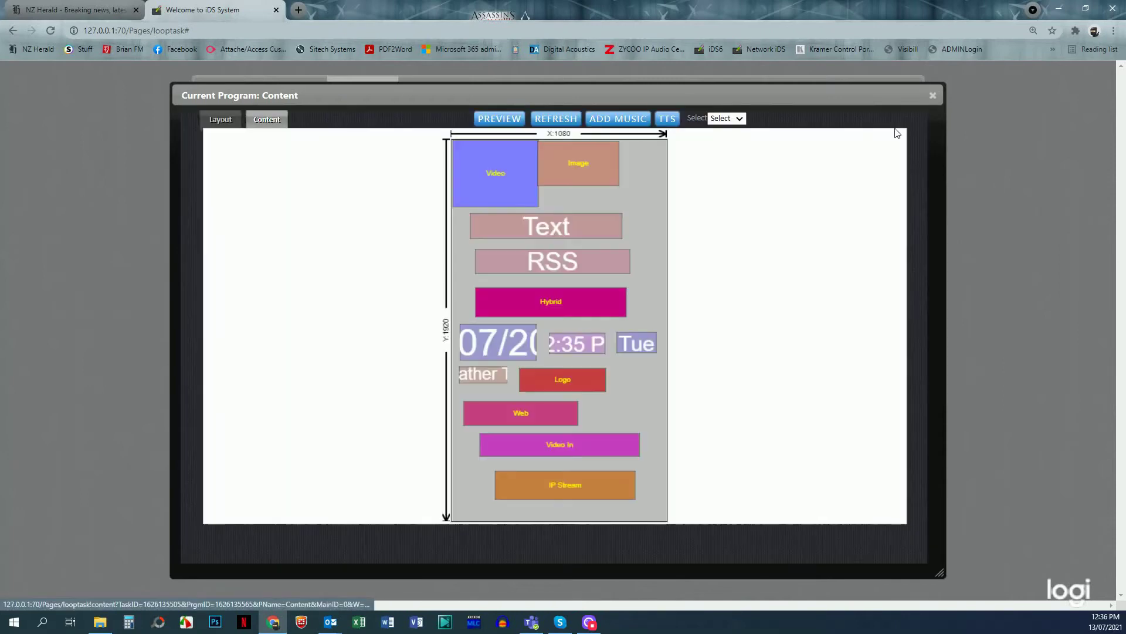
click(531, 418)
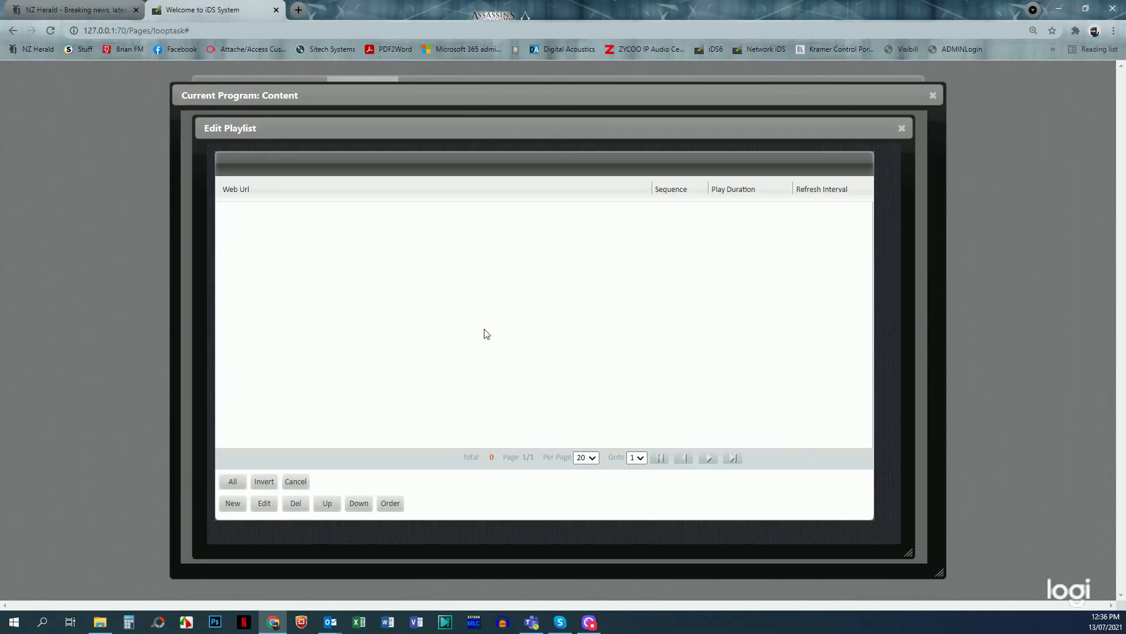
click(902, 127)
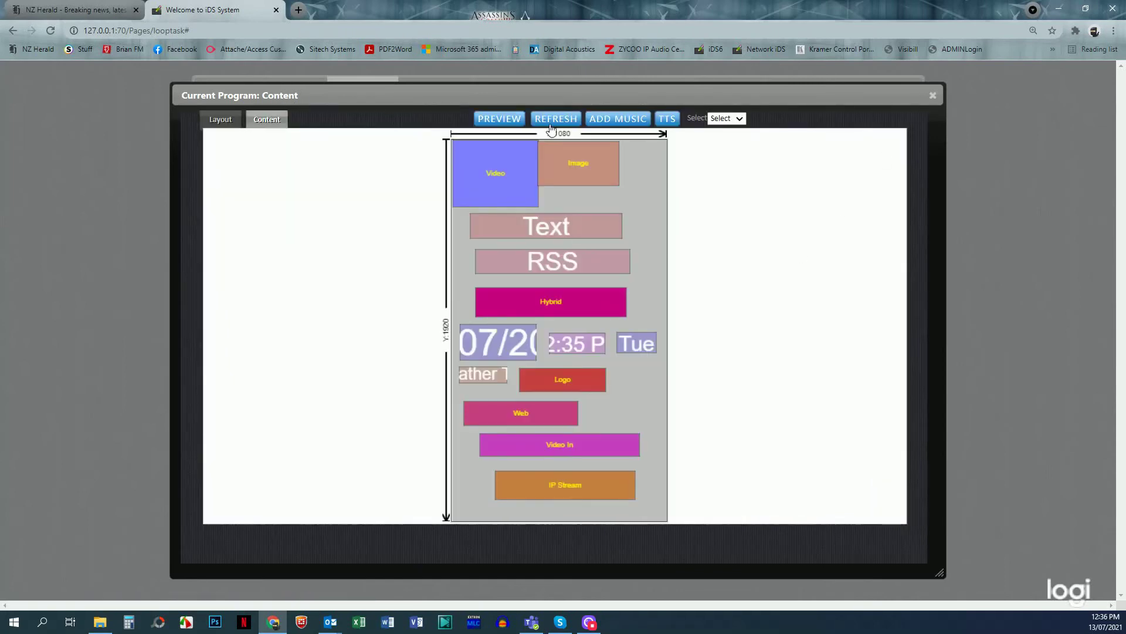
click(740, 119)
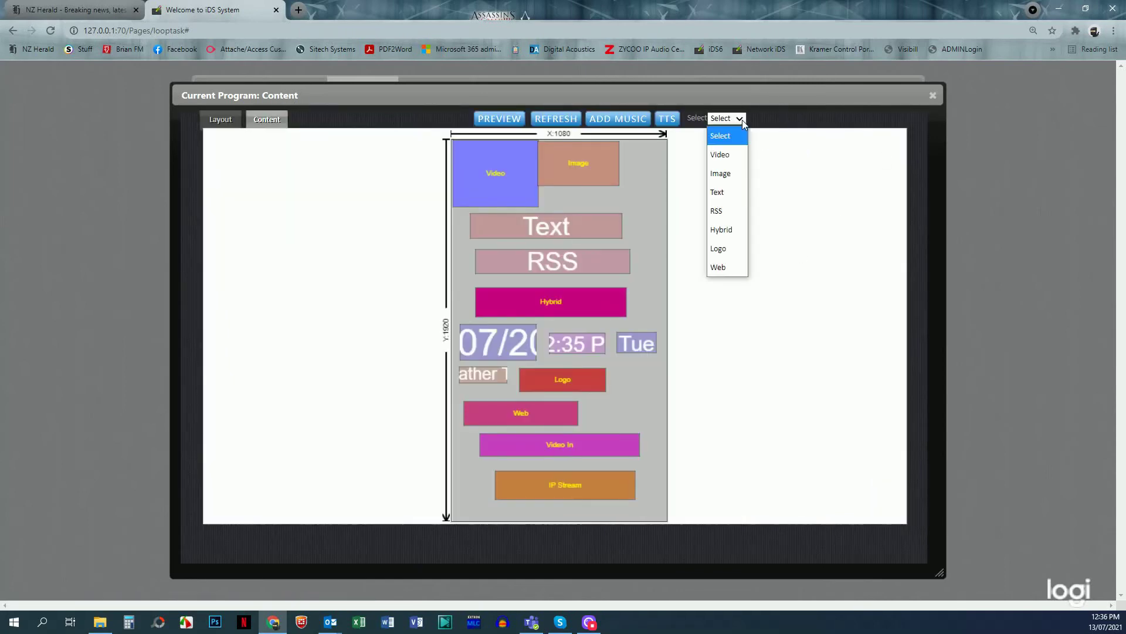